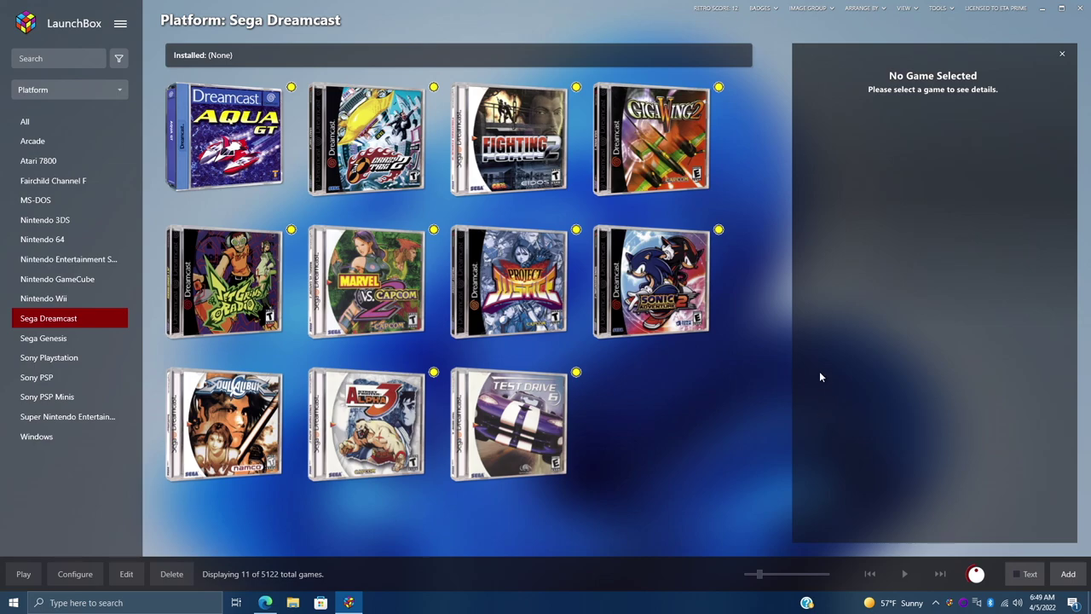
Step: Set the Screen Capture Key to F11 in the gameplay options and save the change
click(940, 8)
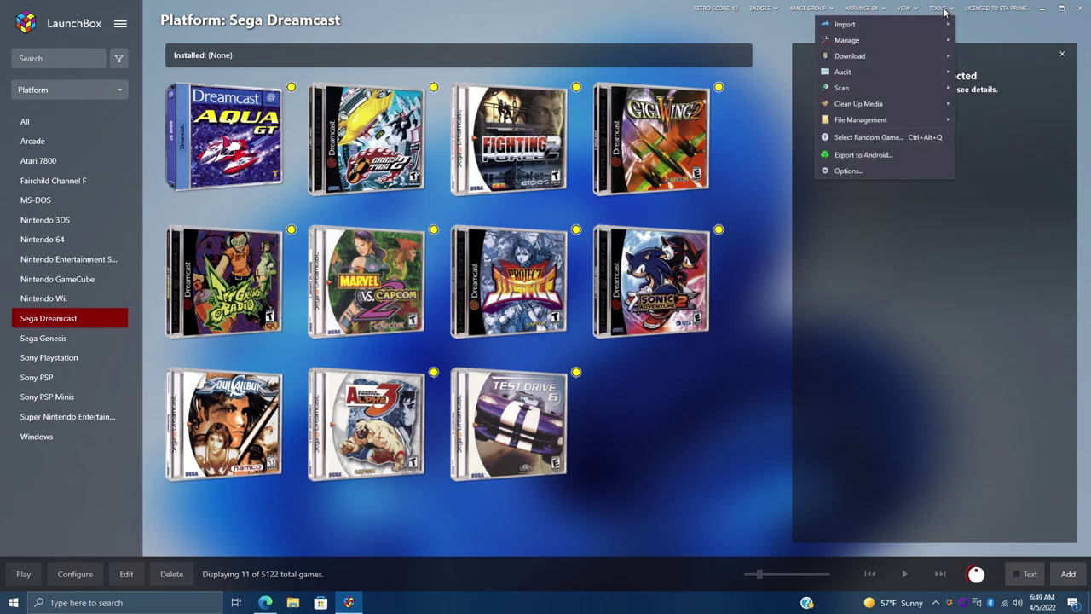
click(855, 175)
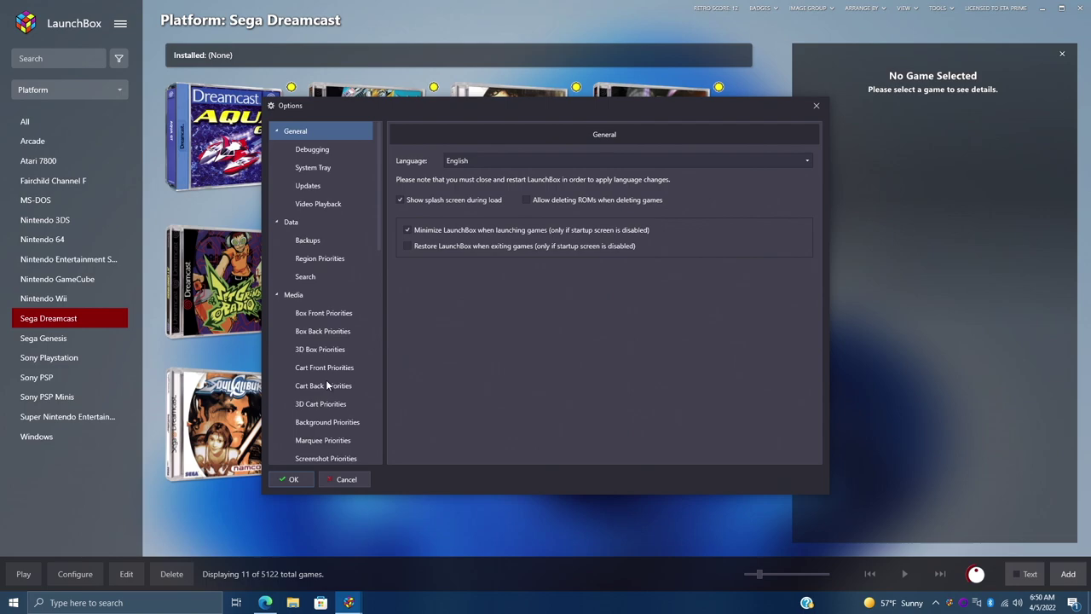
scroll(327, 384, down, 12)
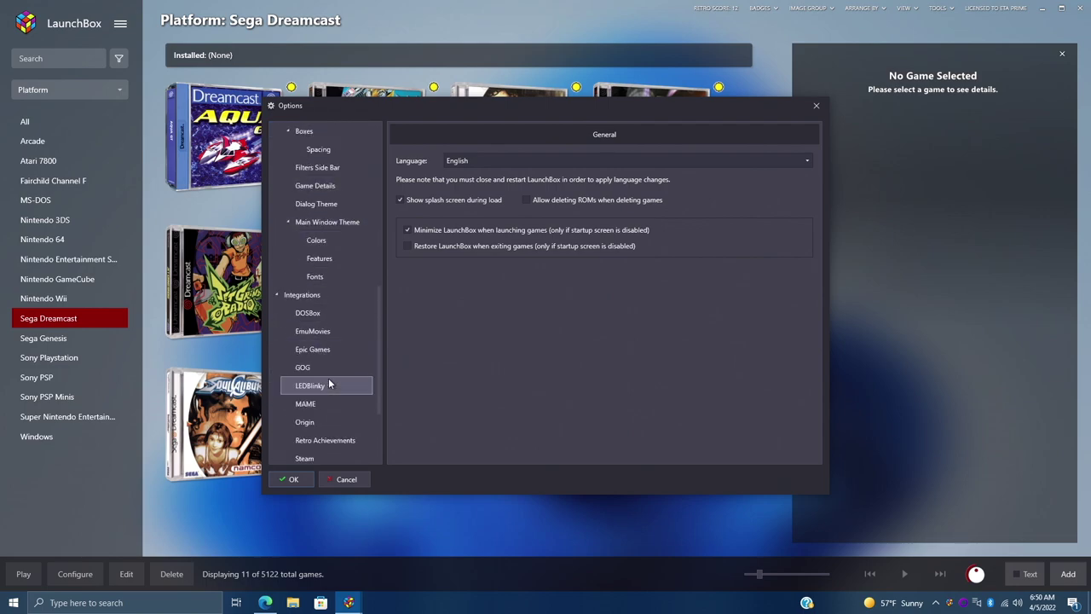
scroll(329, 384, down, 2)
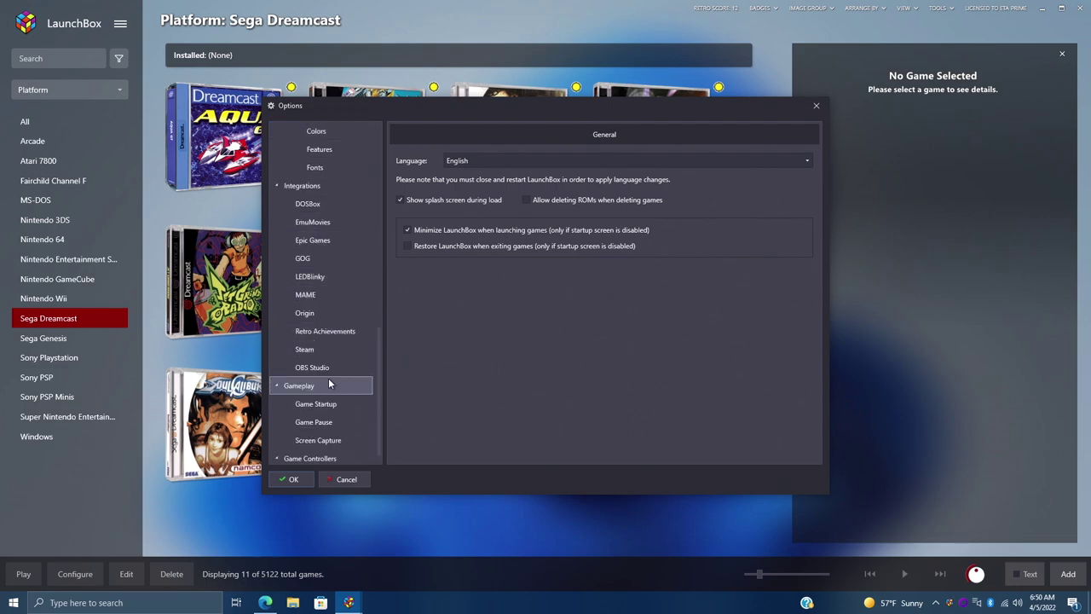
click(329, 443)
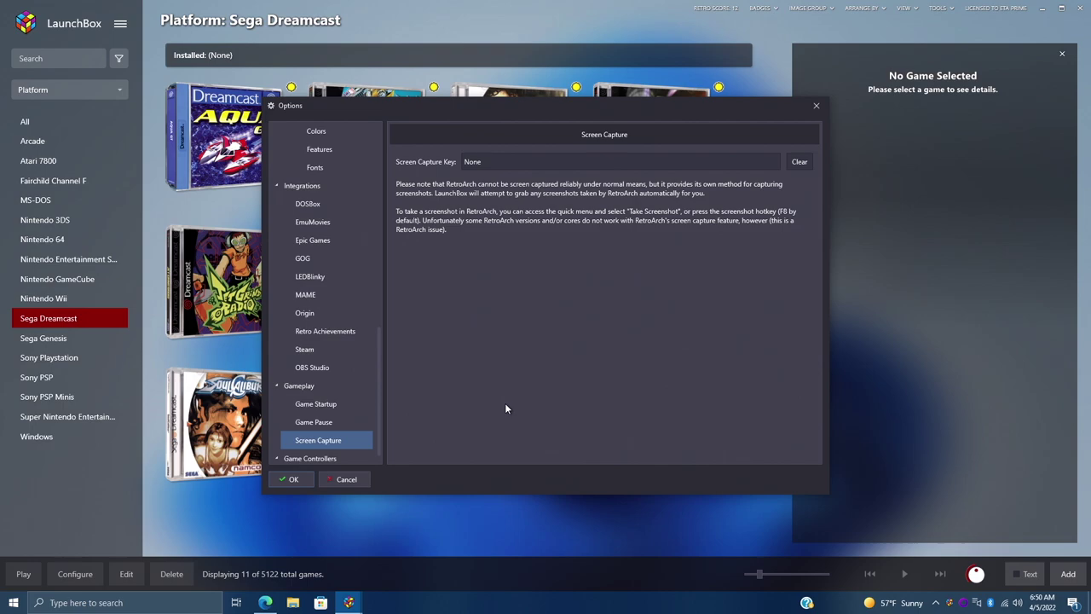
click(490, 162)
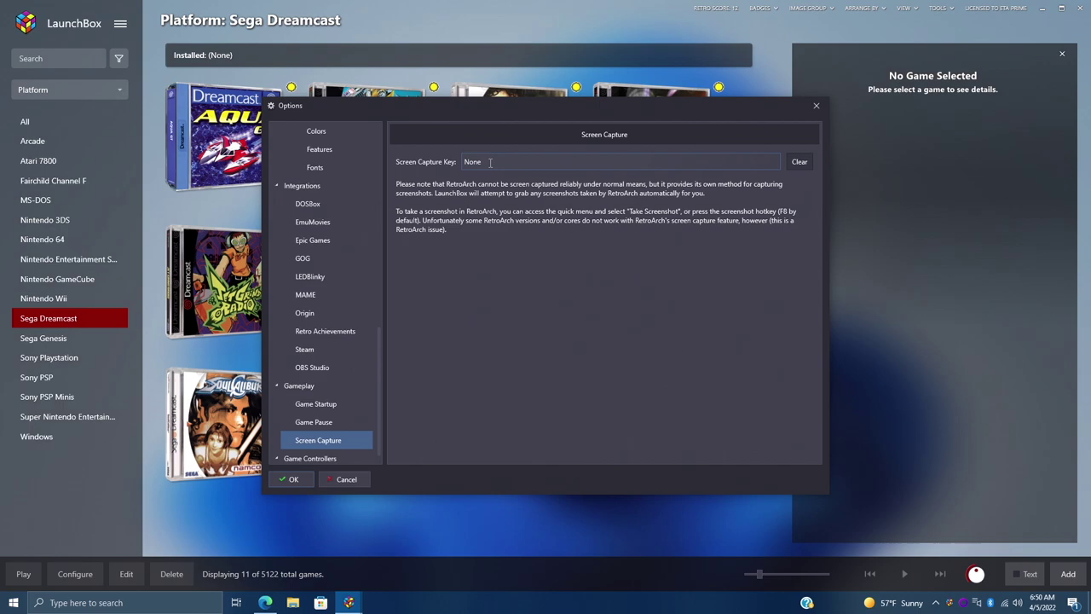
double_click(490, 162)
key(F11)
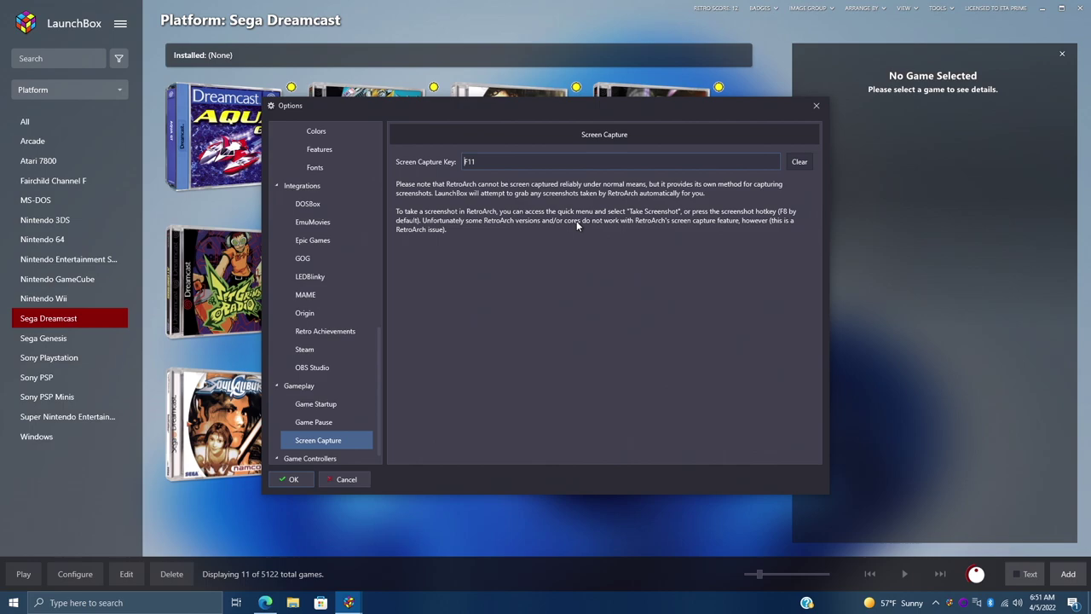
click(504, 162)
click(294, 479)
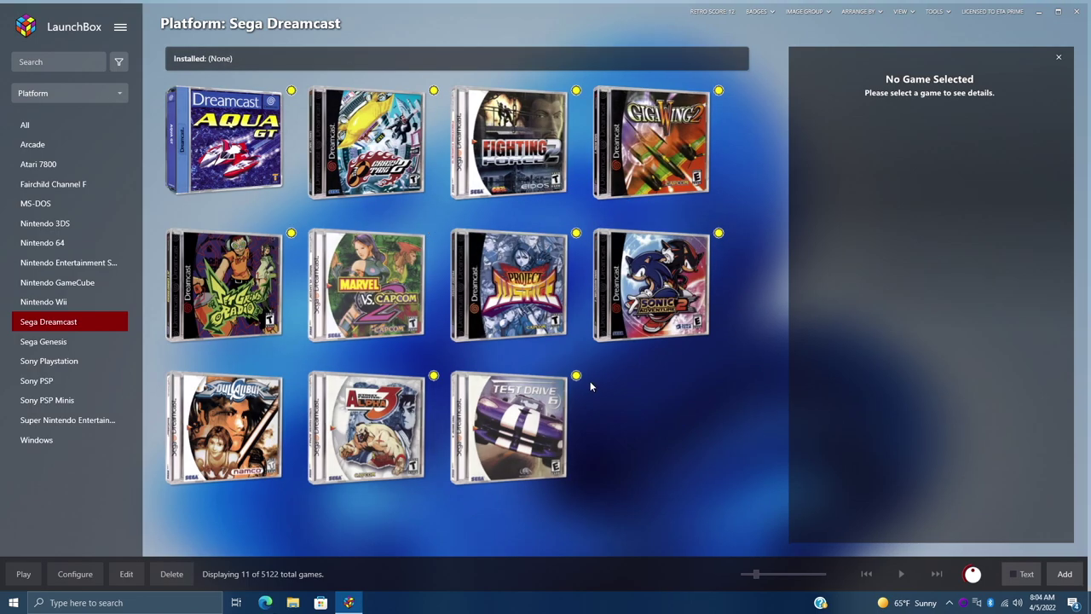
Step: Launch Ratchet & Clank: Size Matters from the Sony PSP platform
click(58, 381)
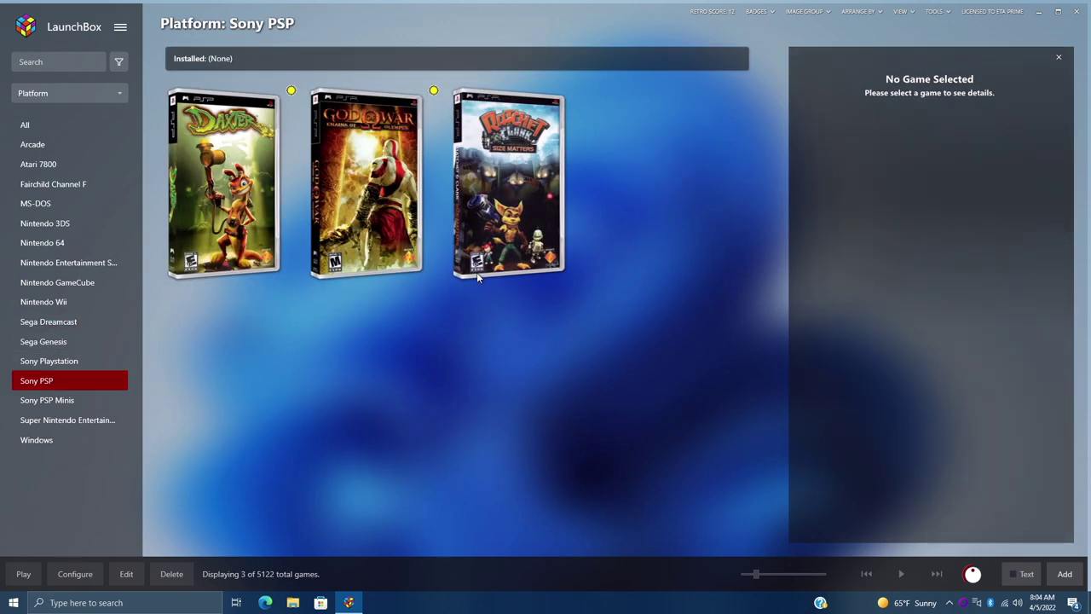
click(503, 215)
double_click(503, 214)
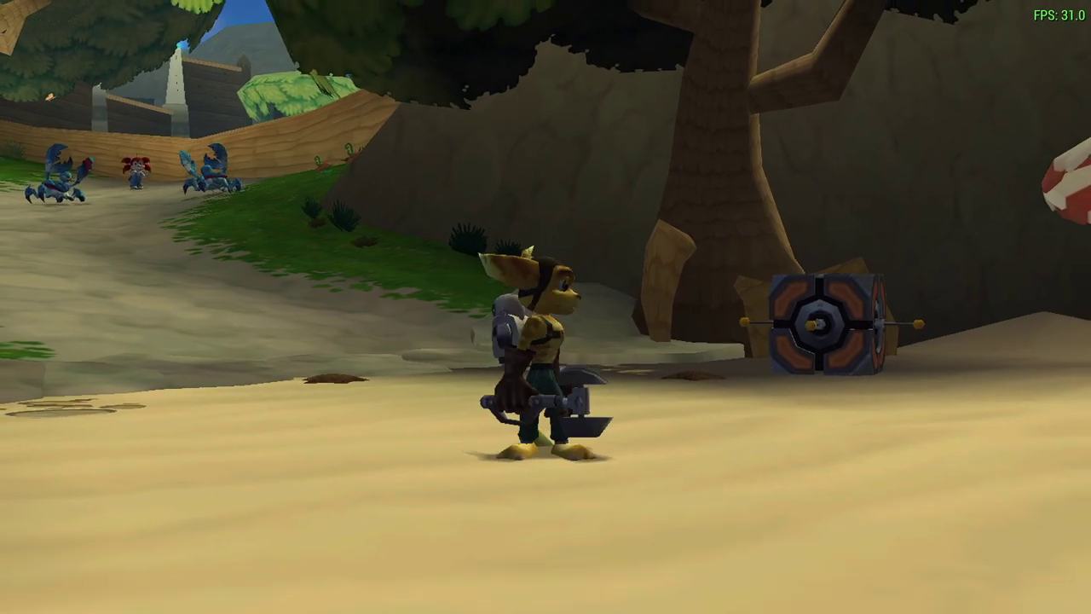
Step: Capture three in-game screenshots from different views and agree to save them for Ratchet & Clank: Size Matters
key(F12)
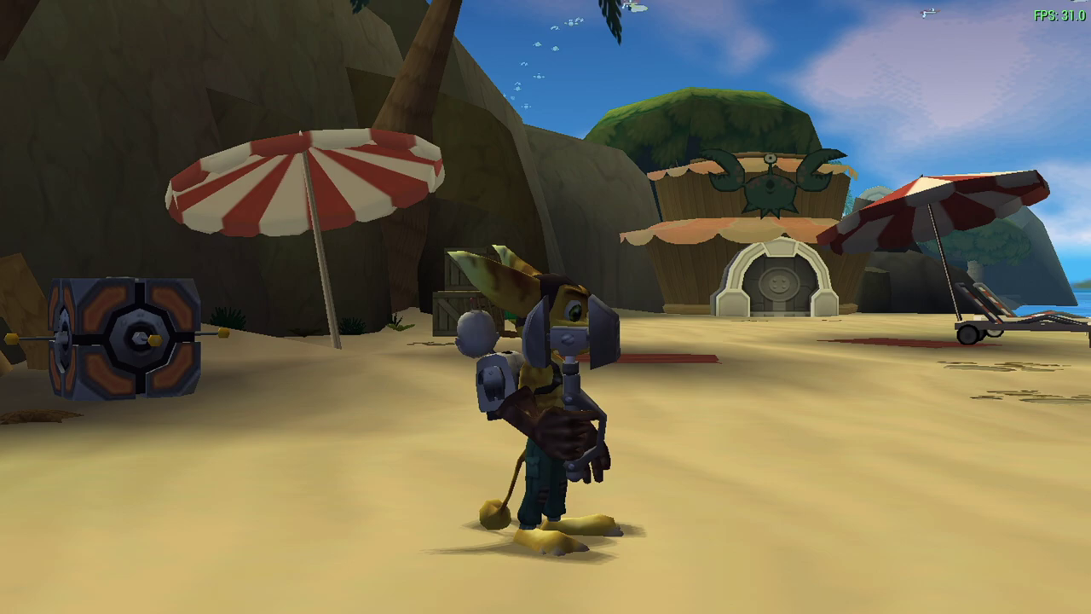
key(F12)
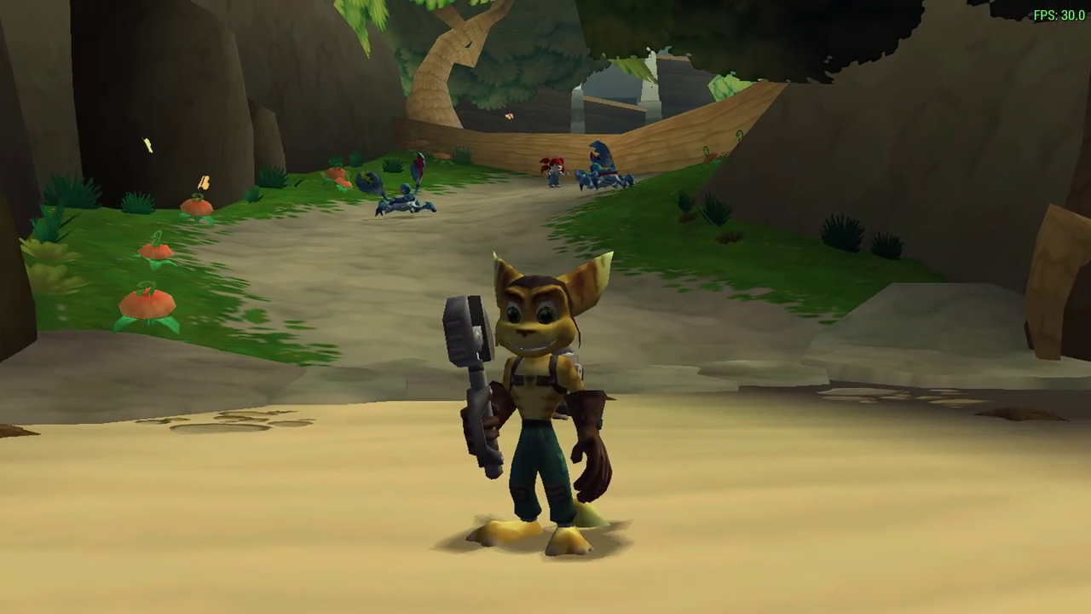
key(F12)
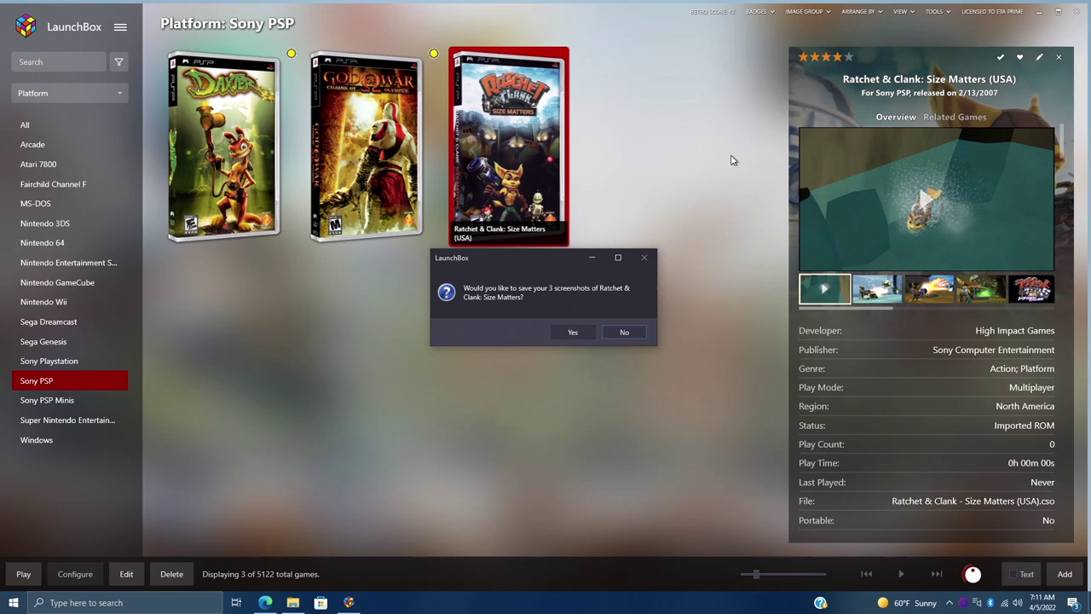
click(573, 333)
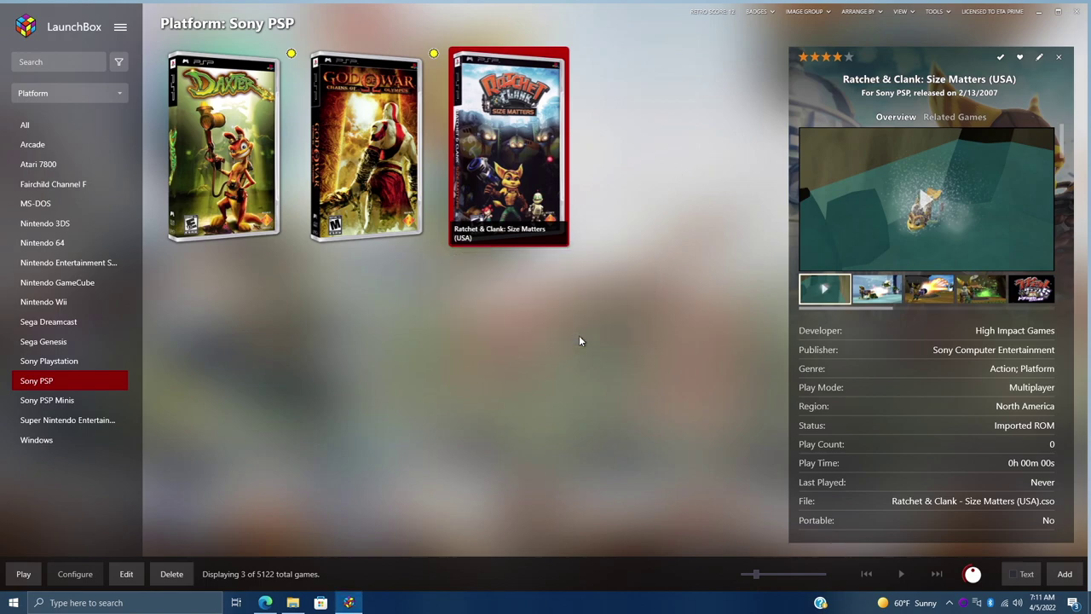
Step: Reload the details of Ratchet & Clank: Size Matters and examine its three newly saved gameplay screenshots
click(376, 201)
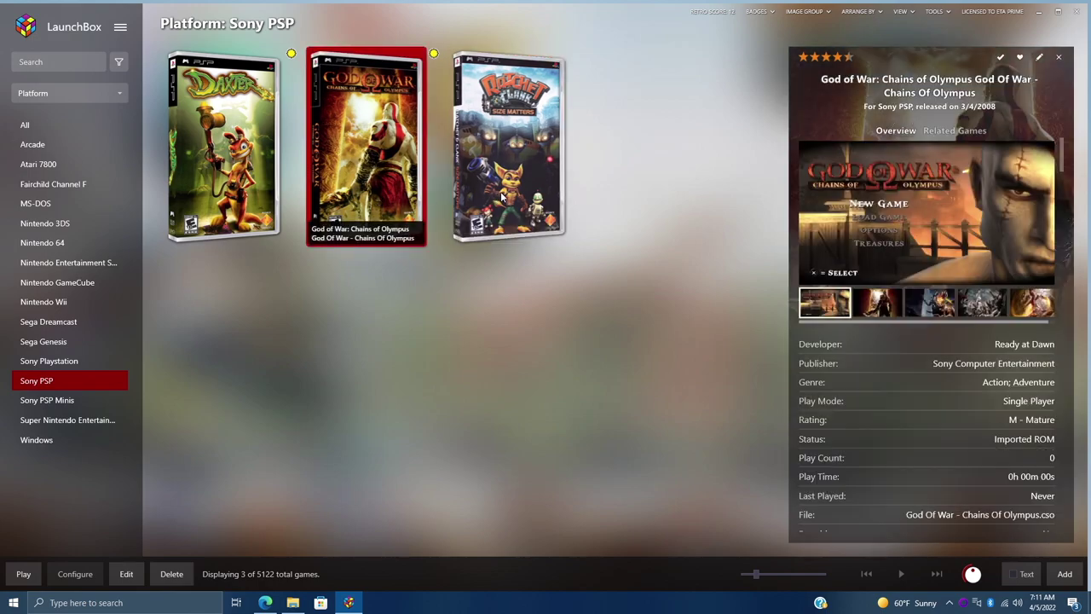
click(503, 198)
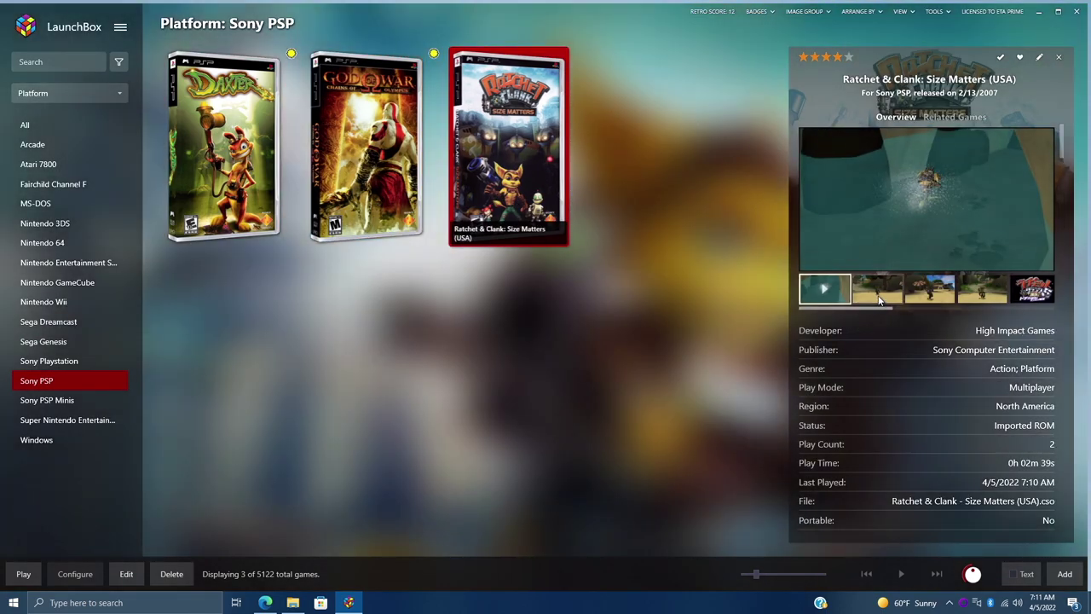
click(881, 298)
click(929, 294)
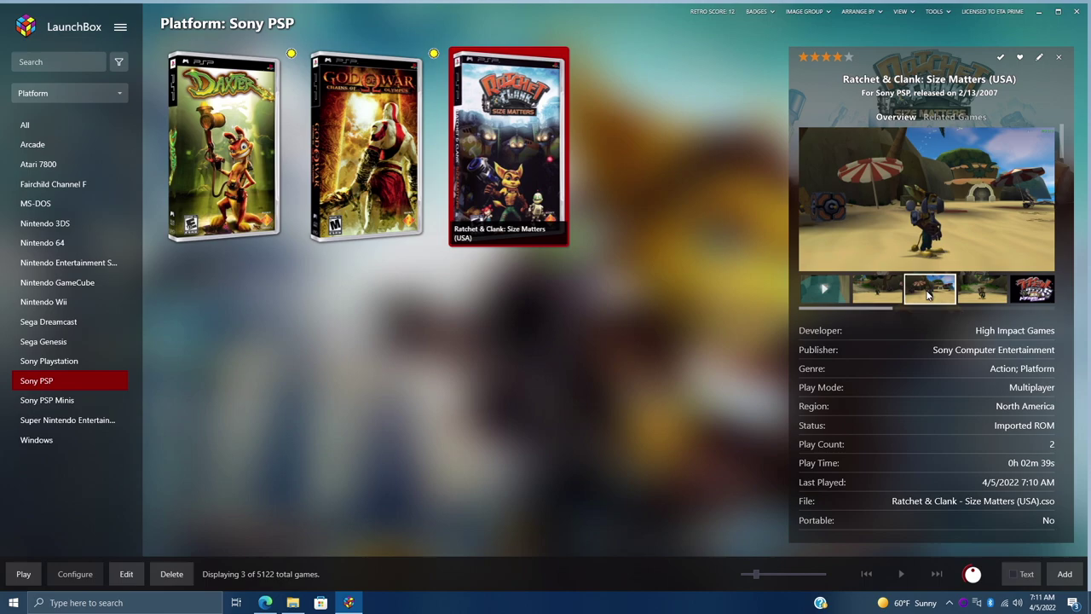
click(982, 295)
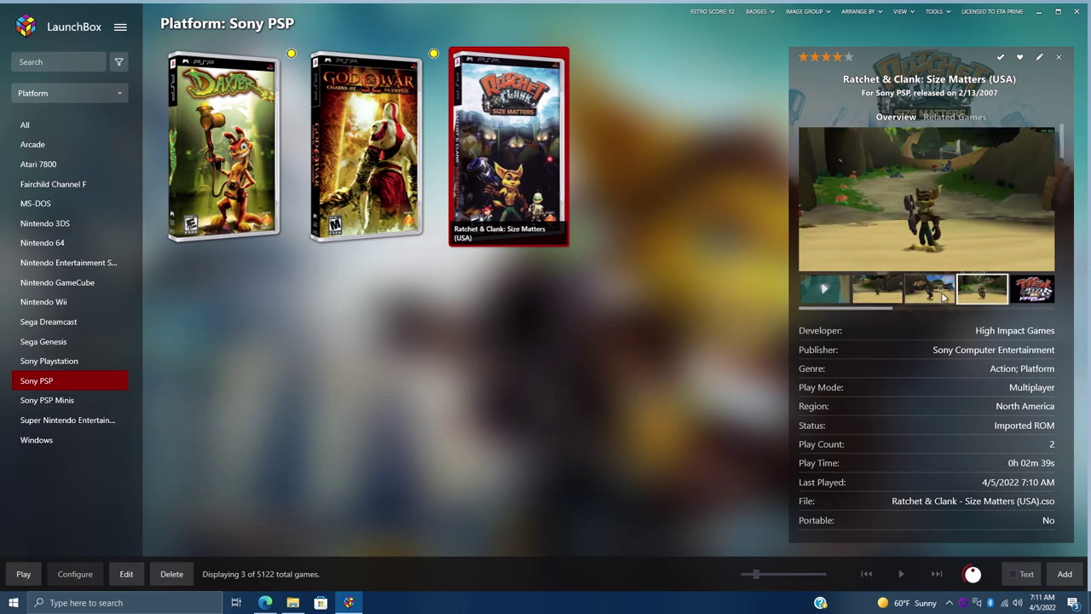
click(944, 297)
click(873, 294)
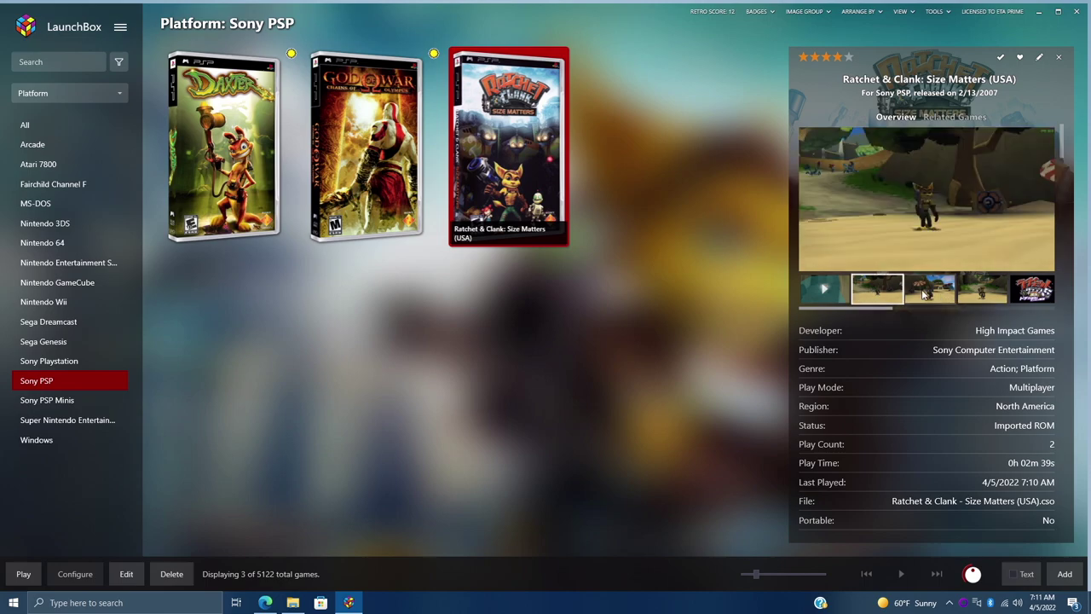
click(925, 296)
click(981, 294)
click(932, 291)
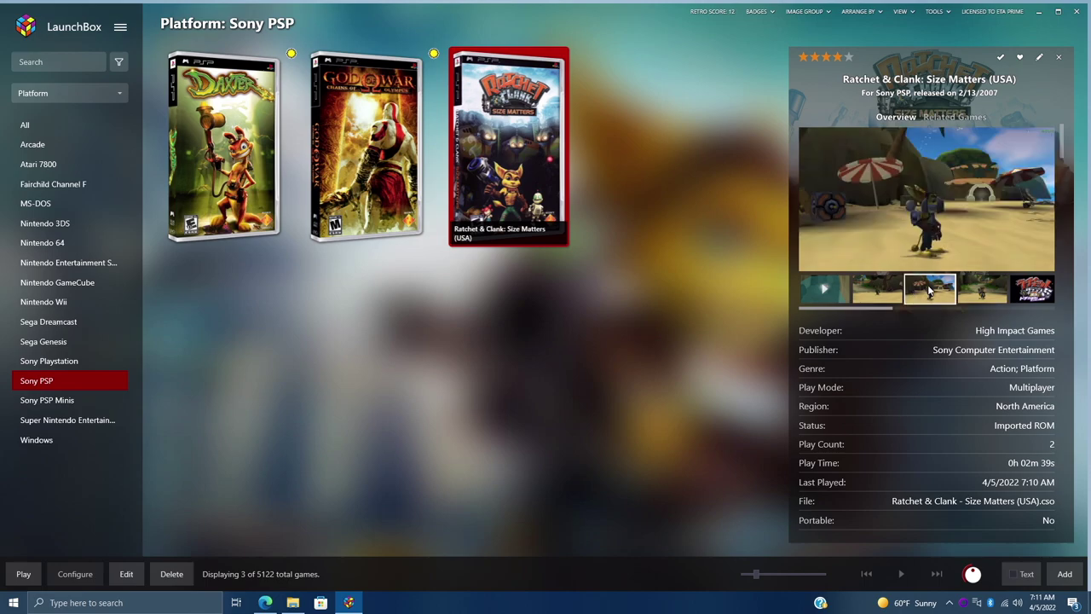
click(887, 293)
click(931, 292)
click(982, 294)
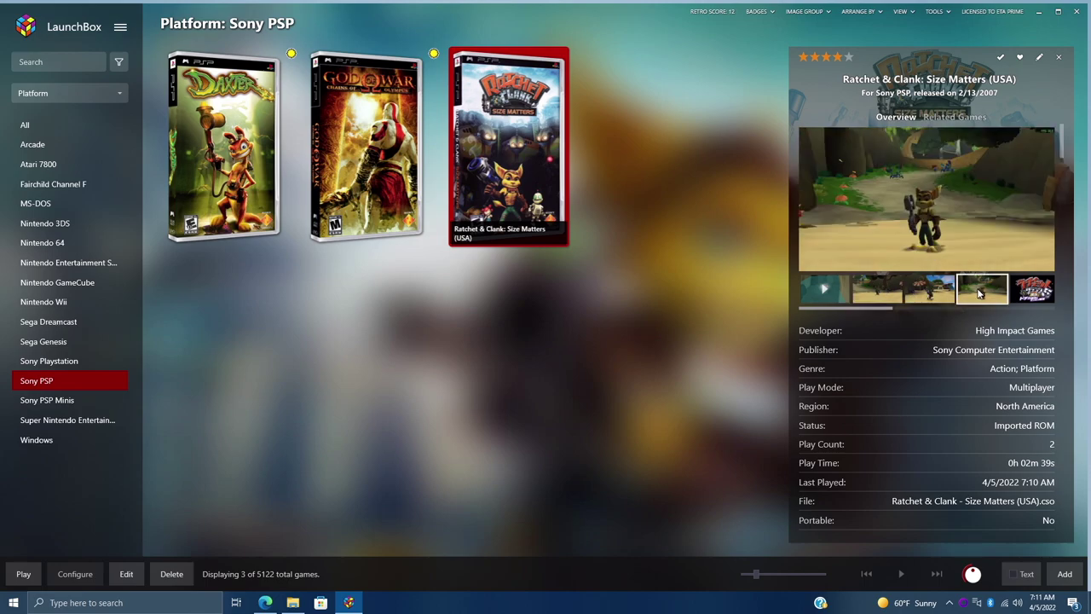
click(935, 292)
click(883, 292)
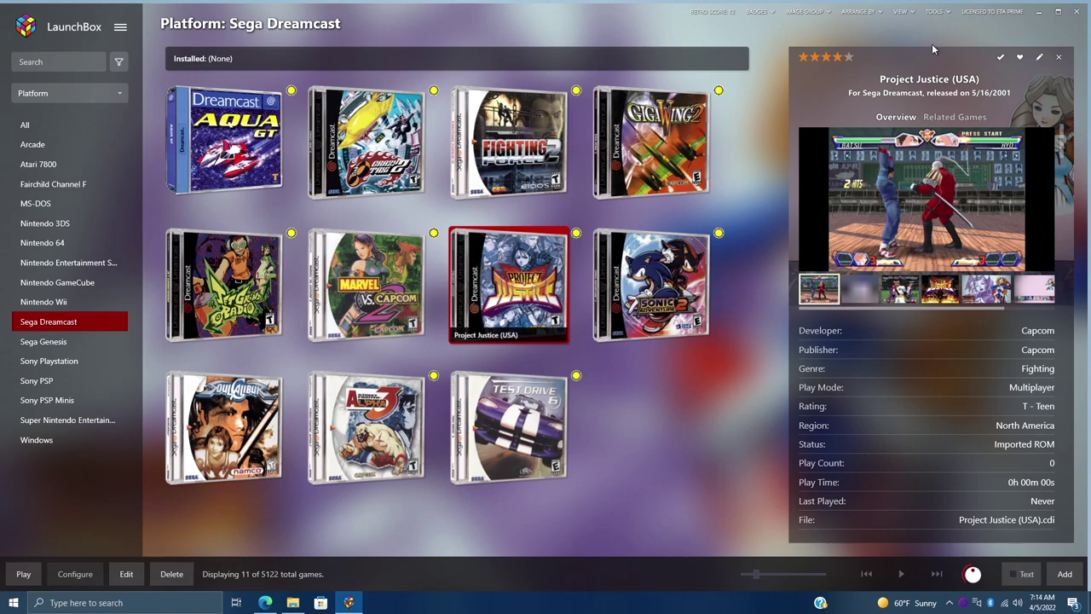
Step: Open the OBS Studio integration settings in the LaunchBox options
click(935, 12)
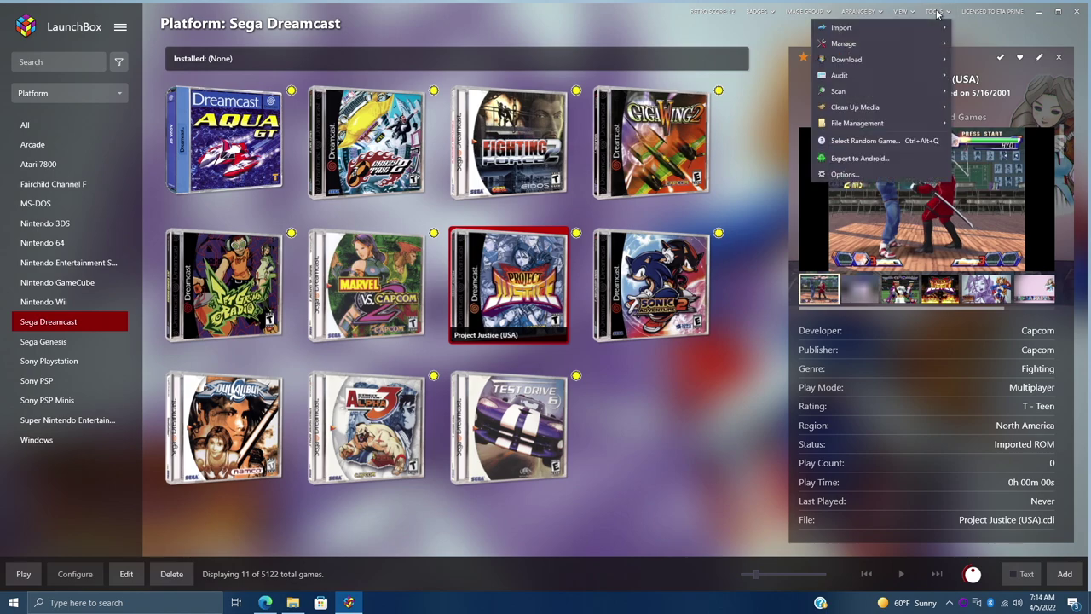
click(844, 174)
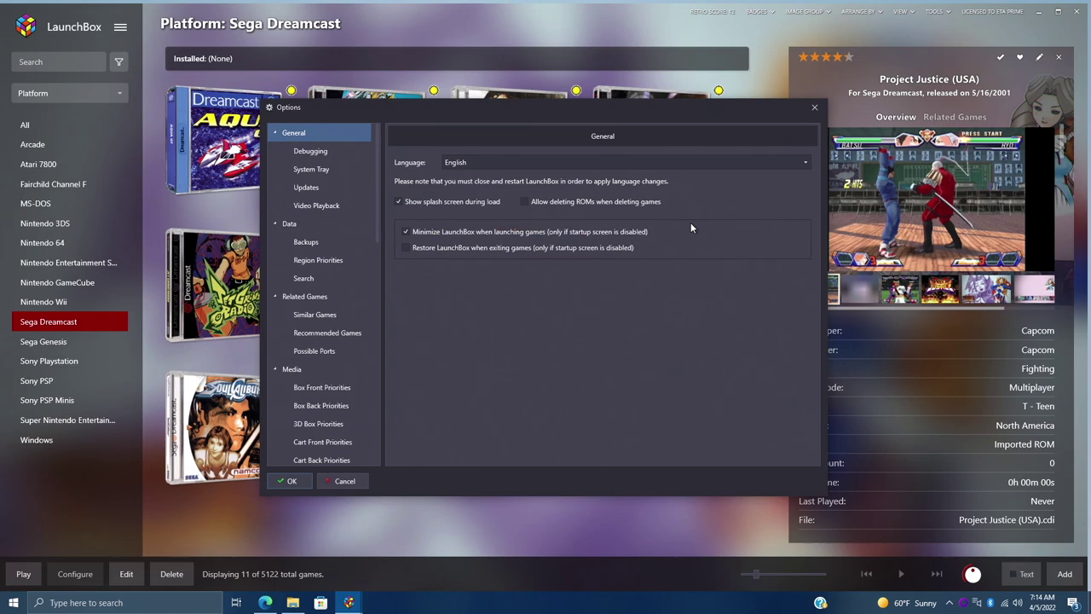
scroll(325, 368, down, 5)
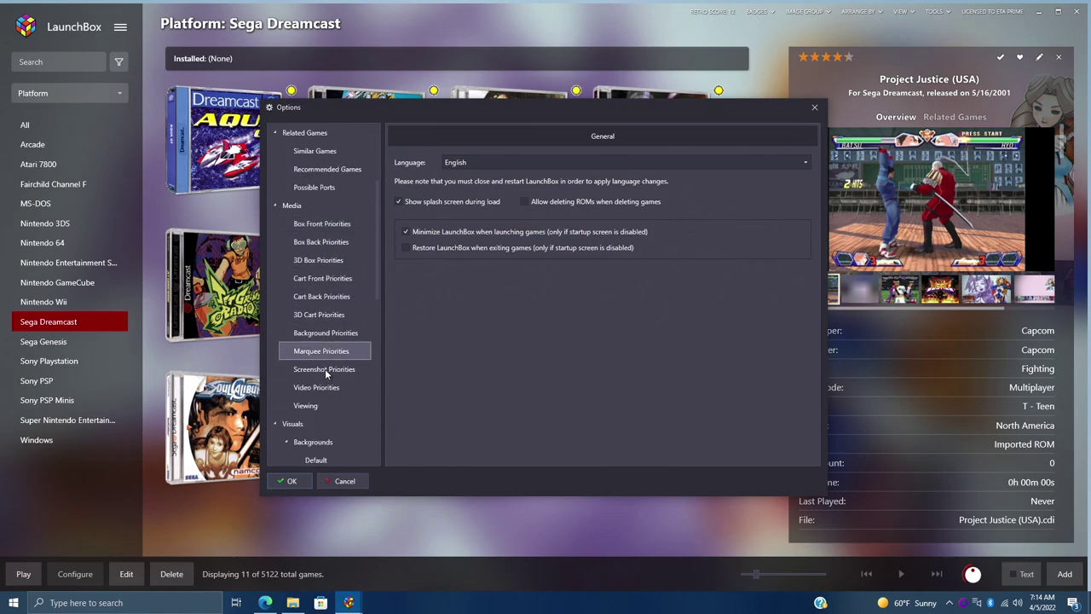
scroll(325, 369, down, 4)
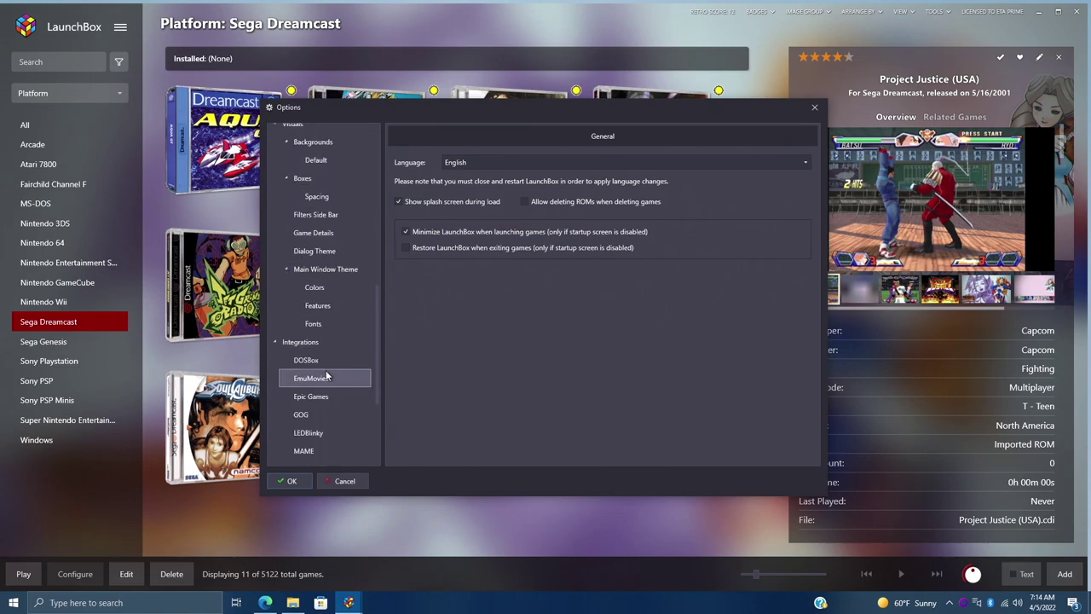
scroll(325, 375, down, 3)
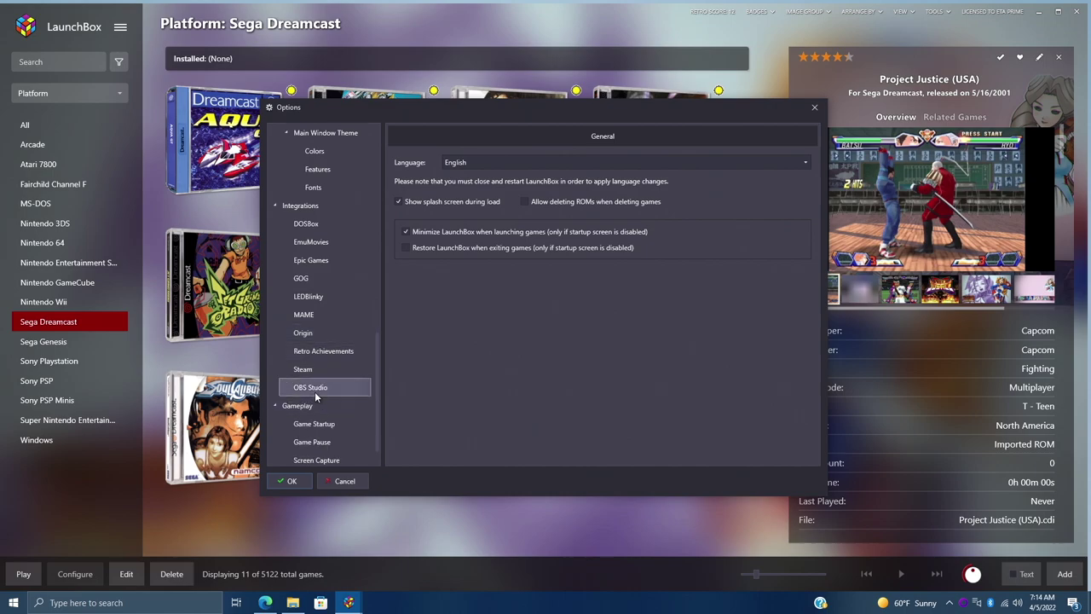
click(321, 394)
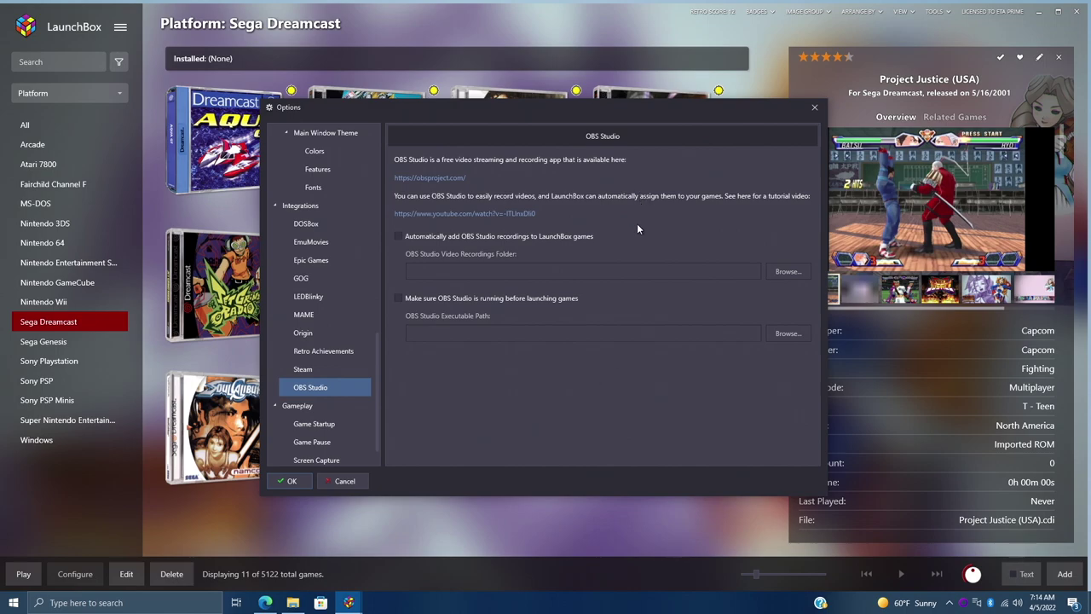
Step: Download OBS Studio for Windows from obsproject.com, then complete its setup and launch it
click(428, 179)
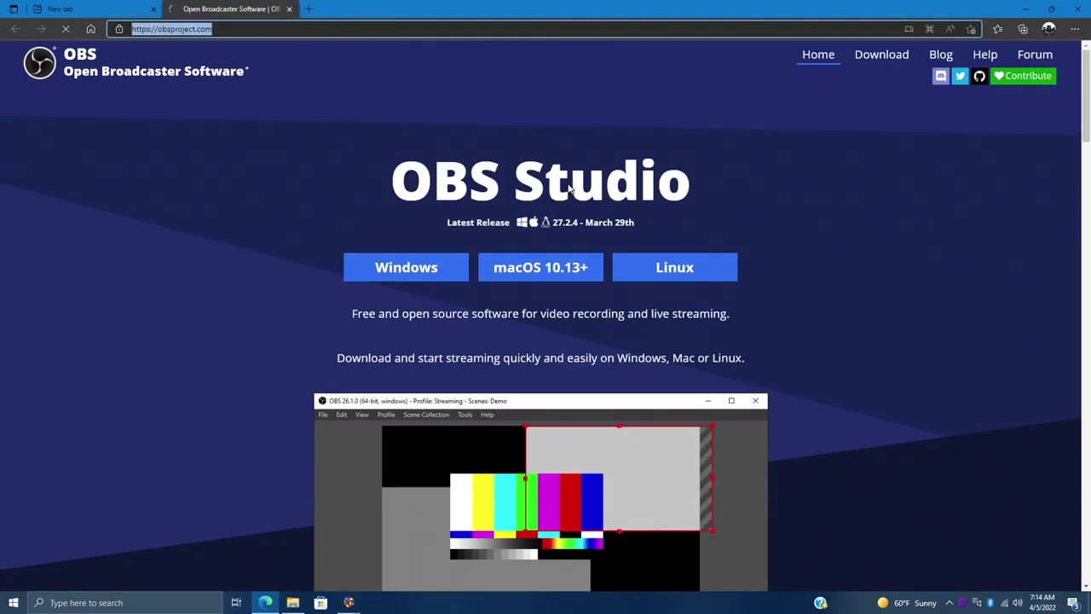
click(405, 268)
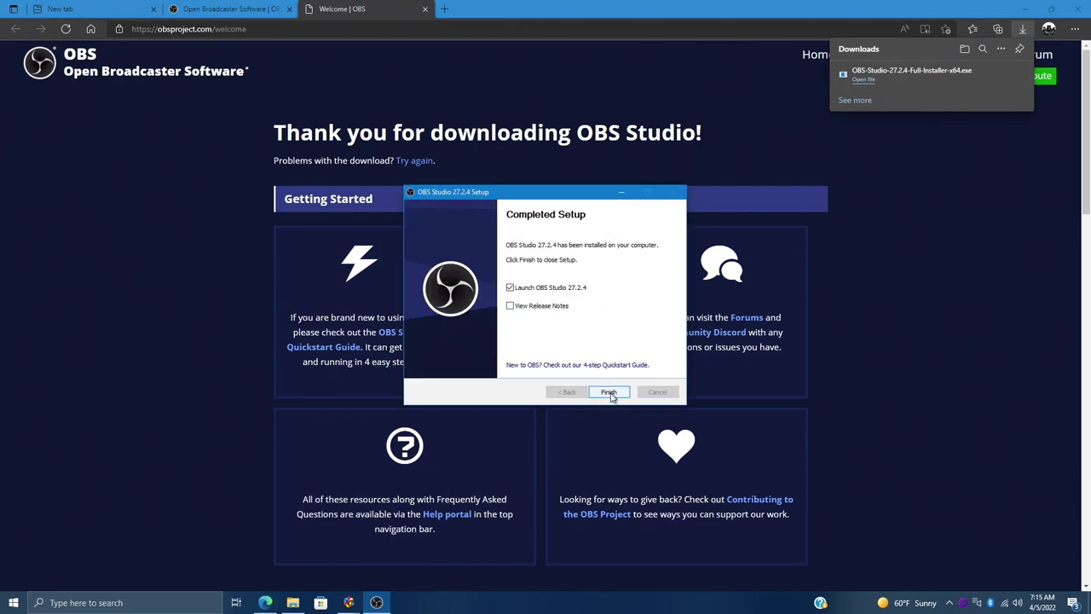
click(609, 392)
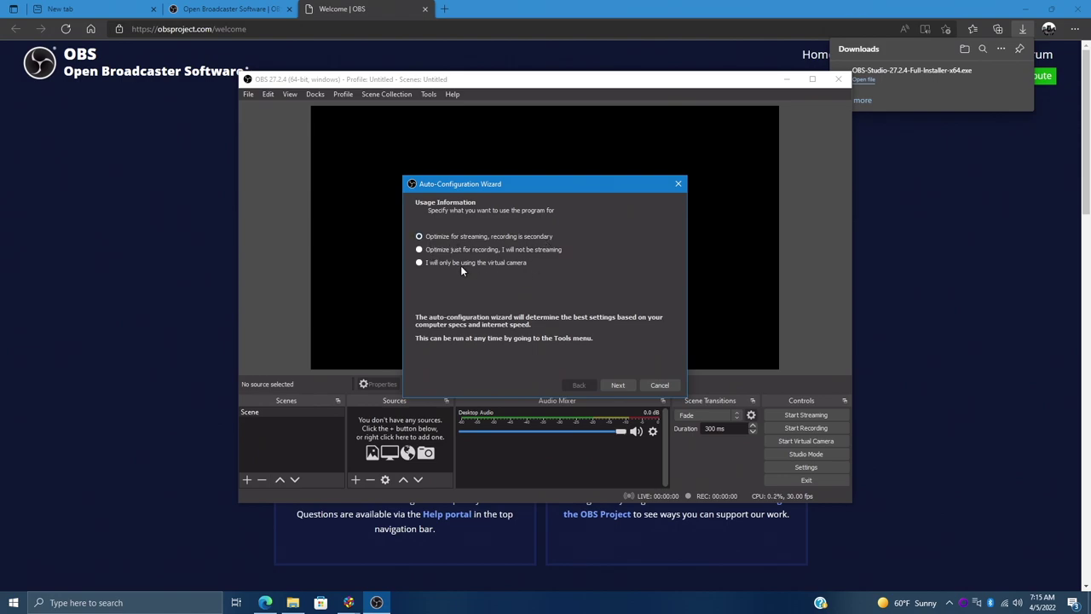
Step: Optimize OBS just for recording in the Auto-Configuration Wizard and choose Use Current (1920x1080) as the base resolution
click(418, 250)
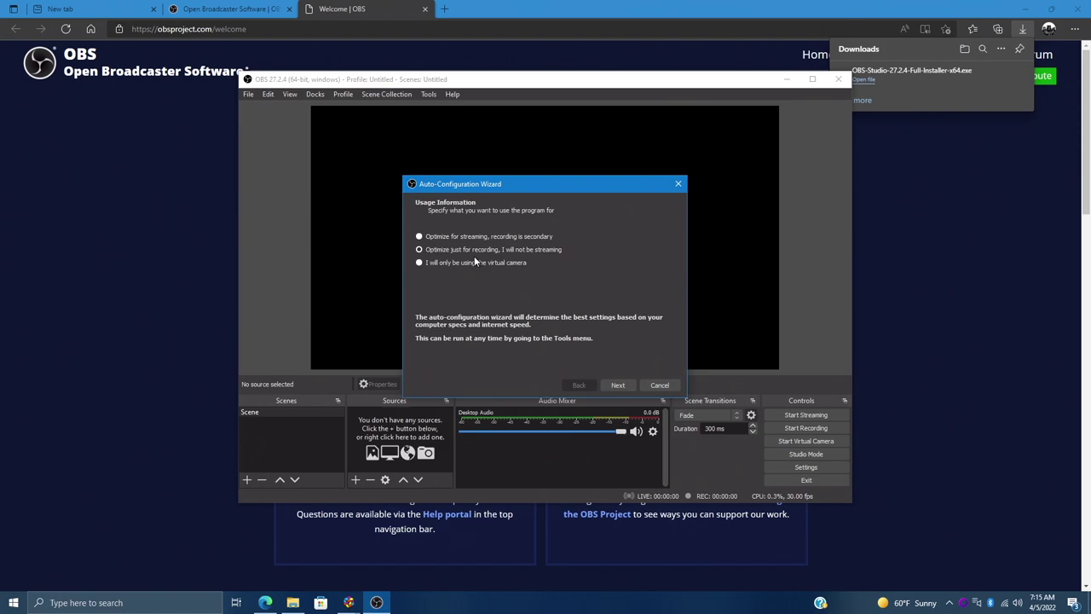
click(620, 386)
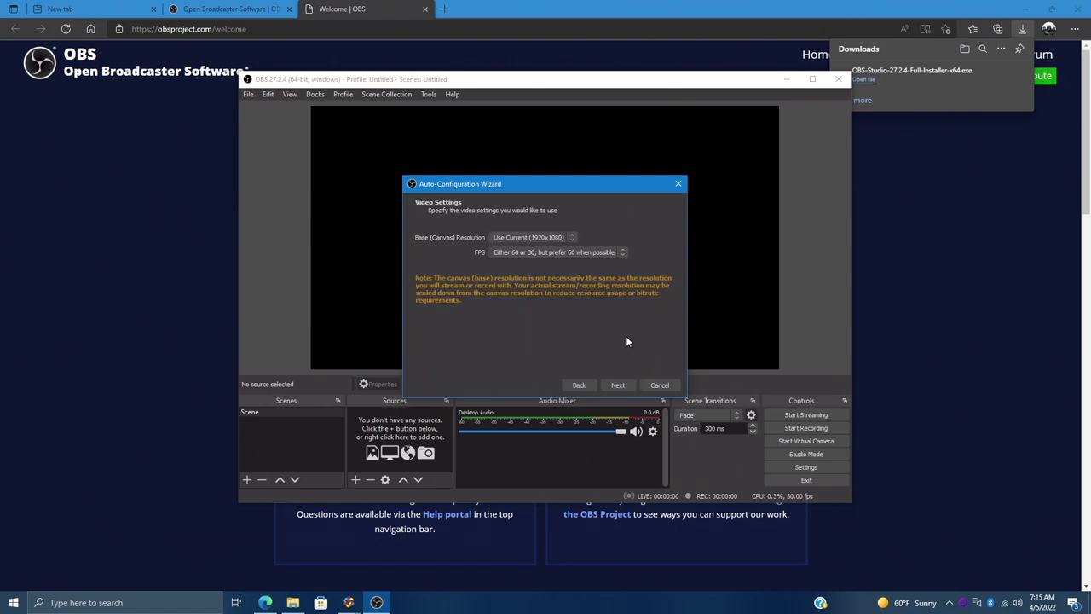
click(574, 238)
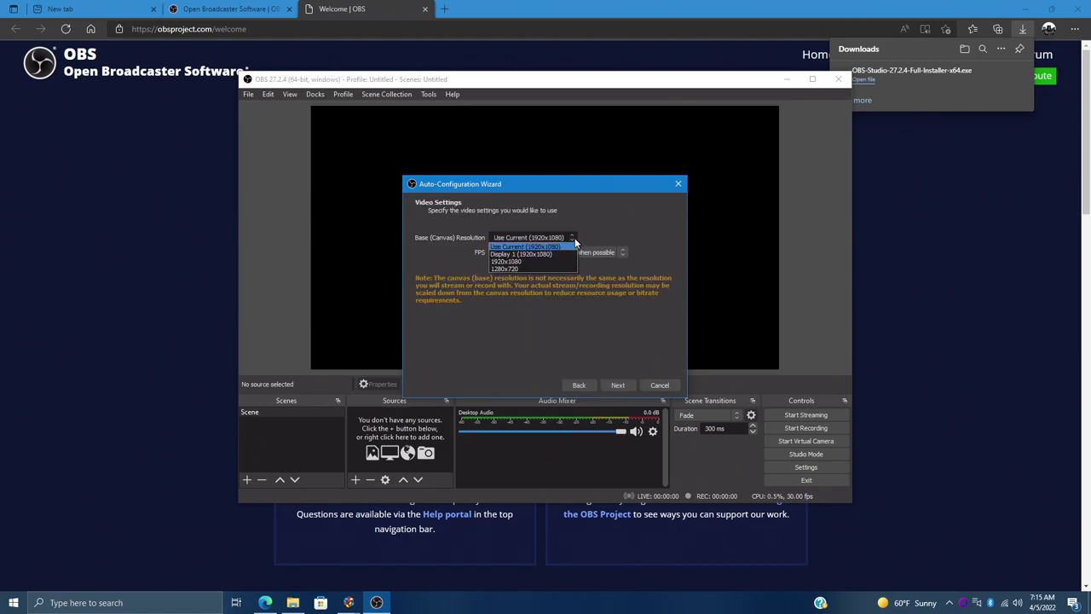
click(550, 247)
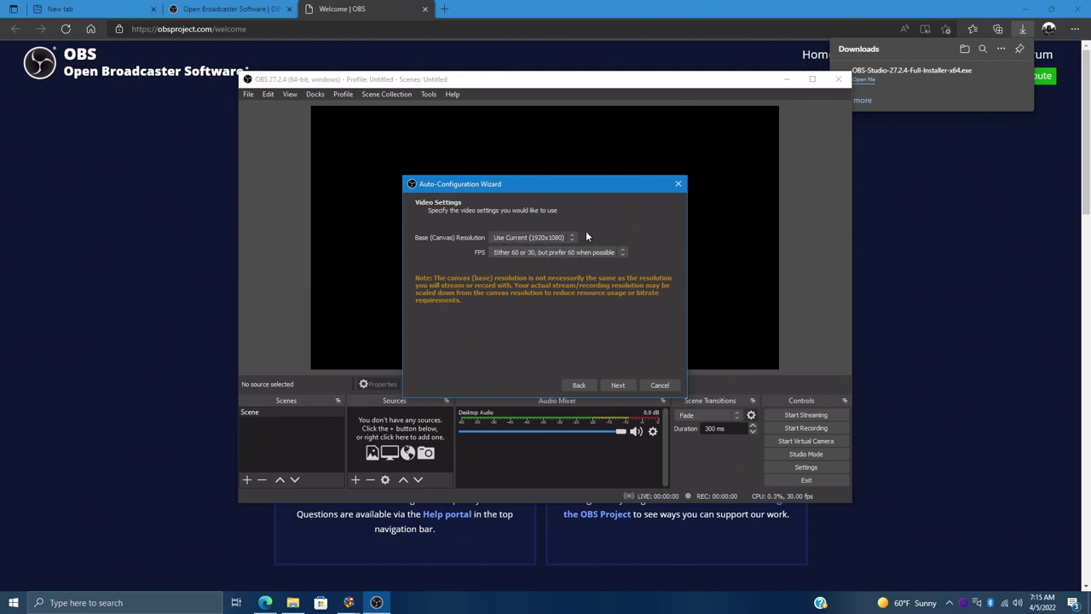
Step: Set the FPS to 60 in the Auto-Configuration Wizard, run the test and apply the resulting settings
click(620, 253)
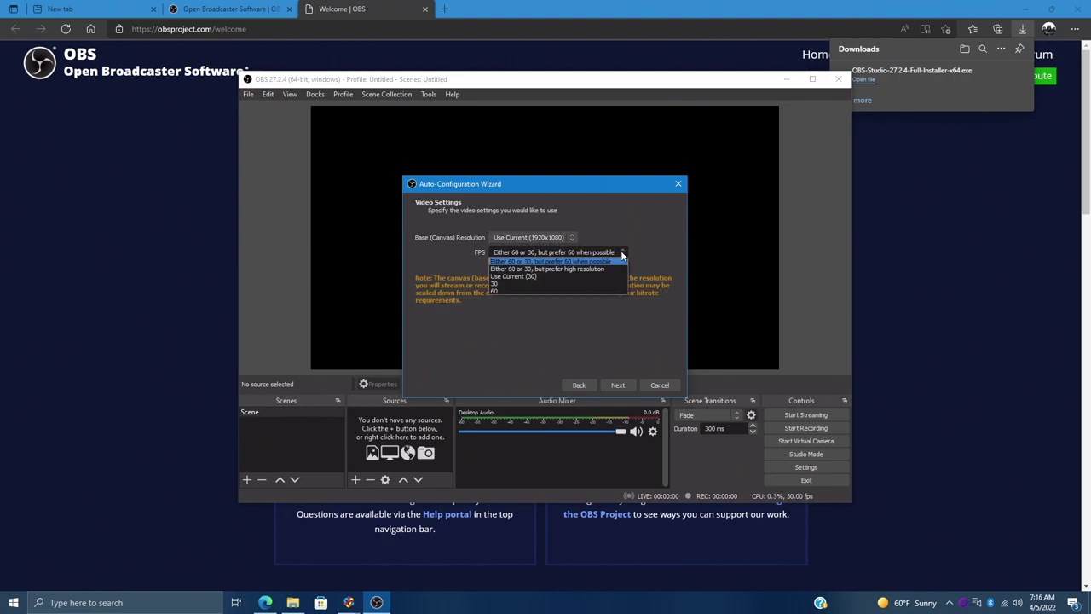
click(505, 291)
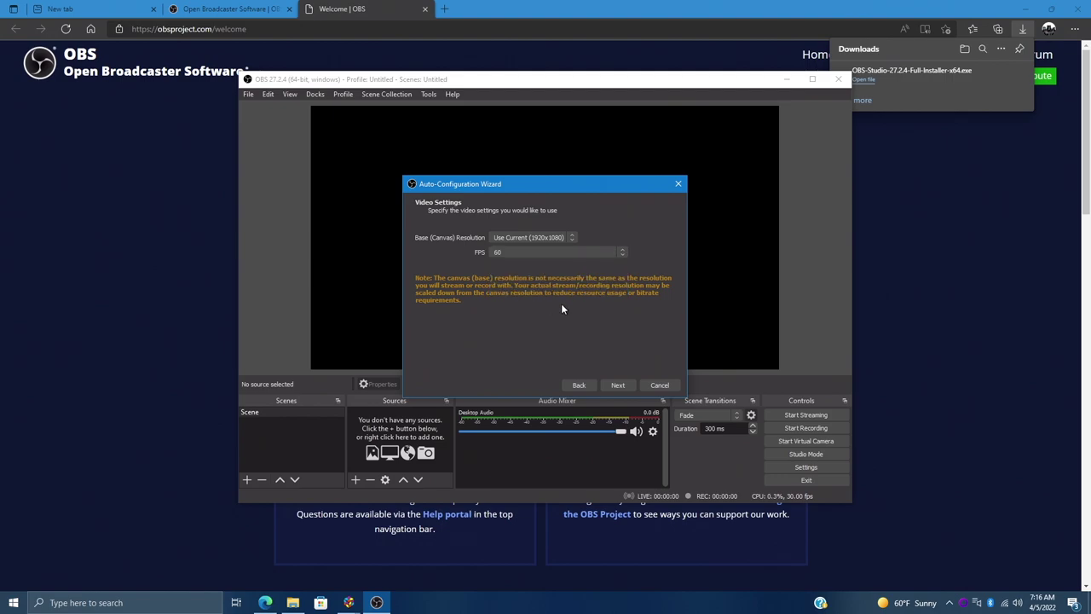
click(621, 384)
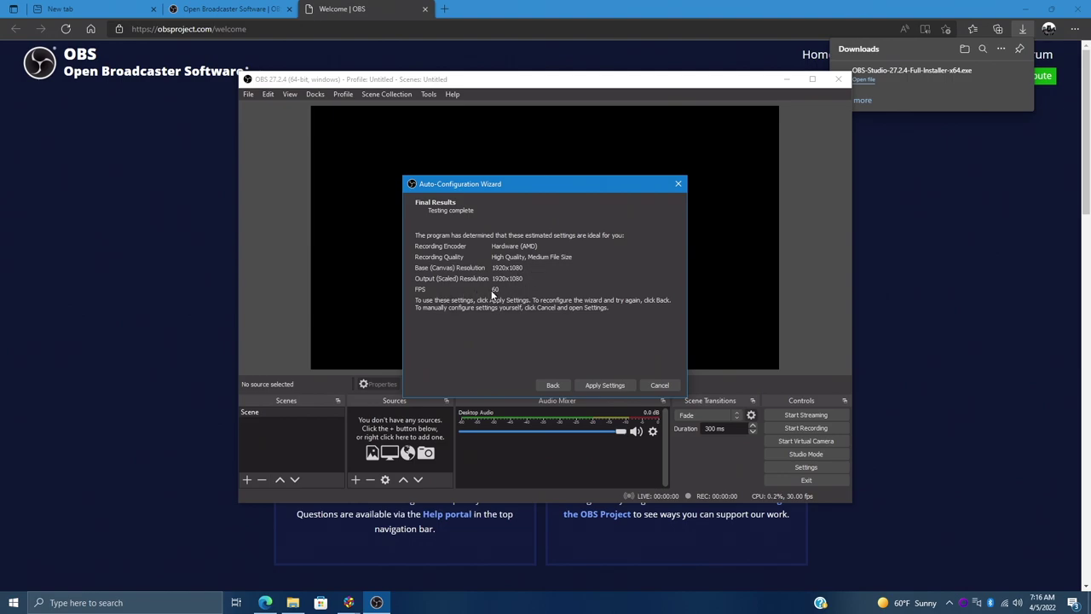
click(607, 384)
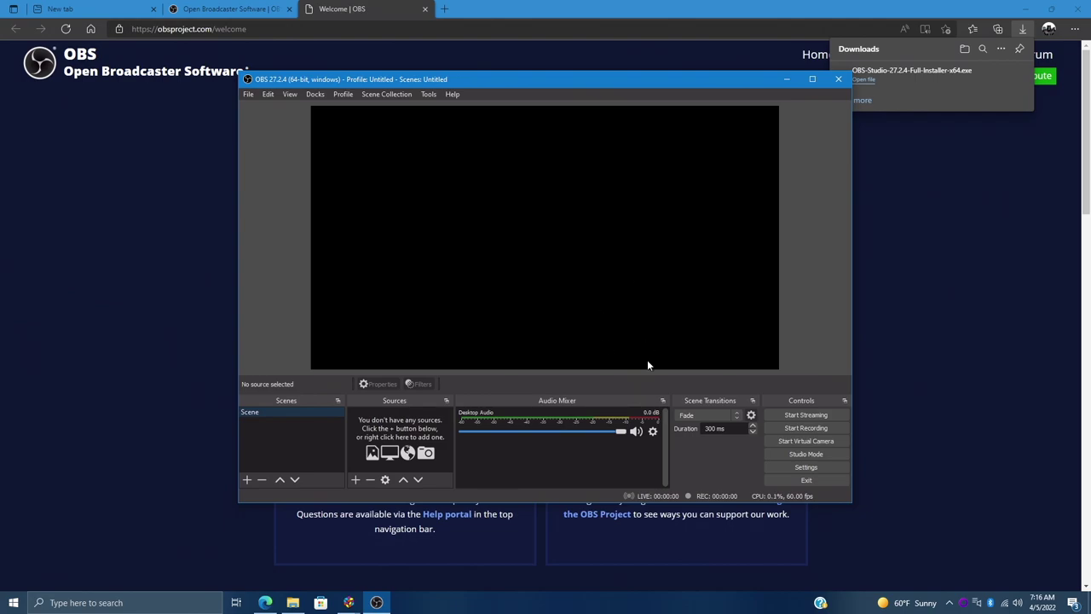
Step: Add a new Display Capture source for Display 1 with Capture Cursor turned off
click(355, 481)
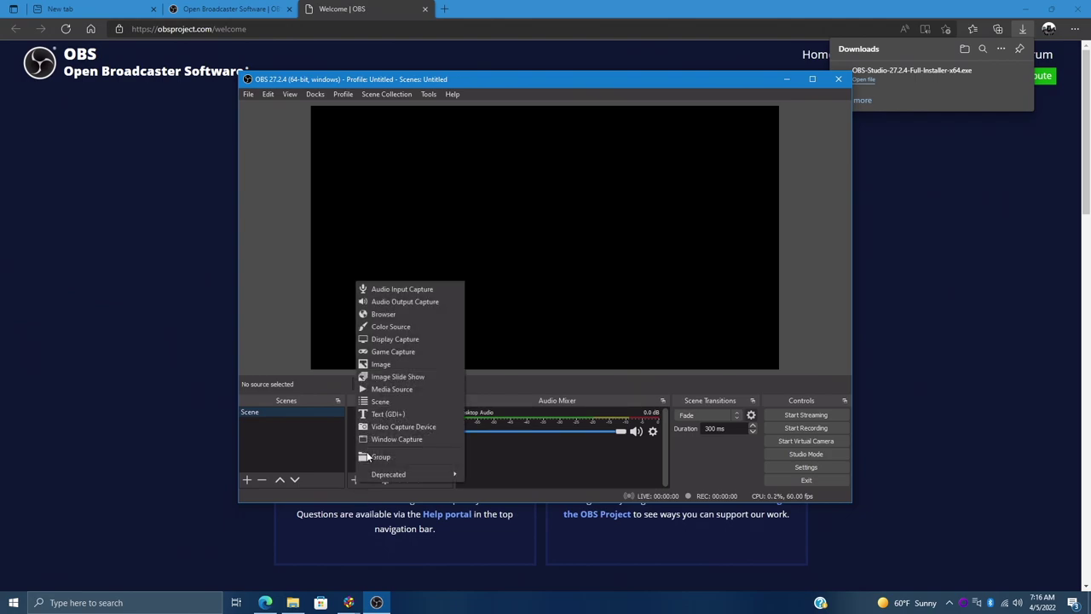
click(416, 341)
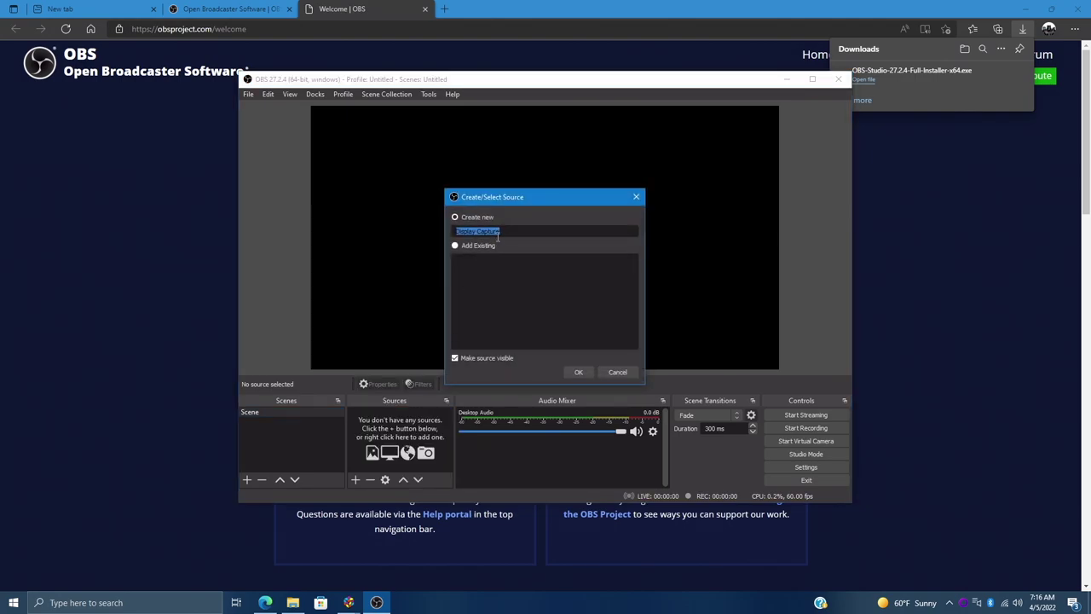
click(576, 373)
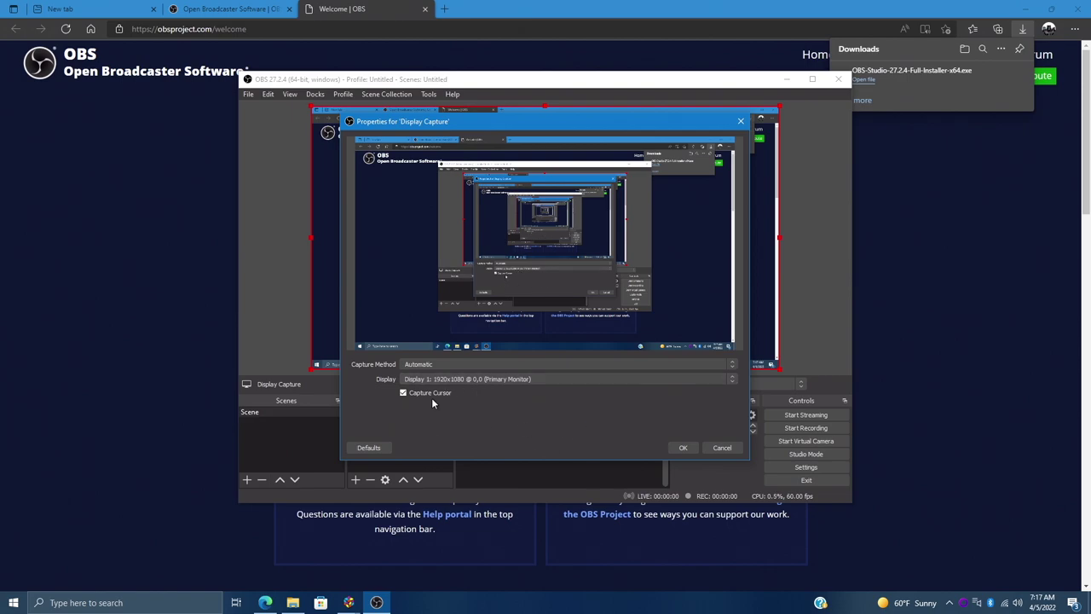
click(404, 393)
click(683, 449)
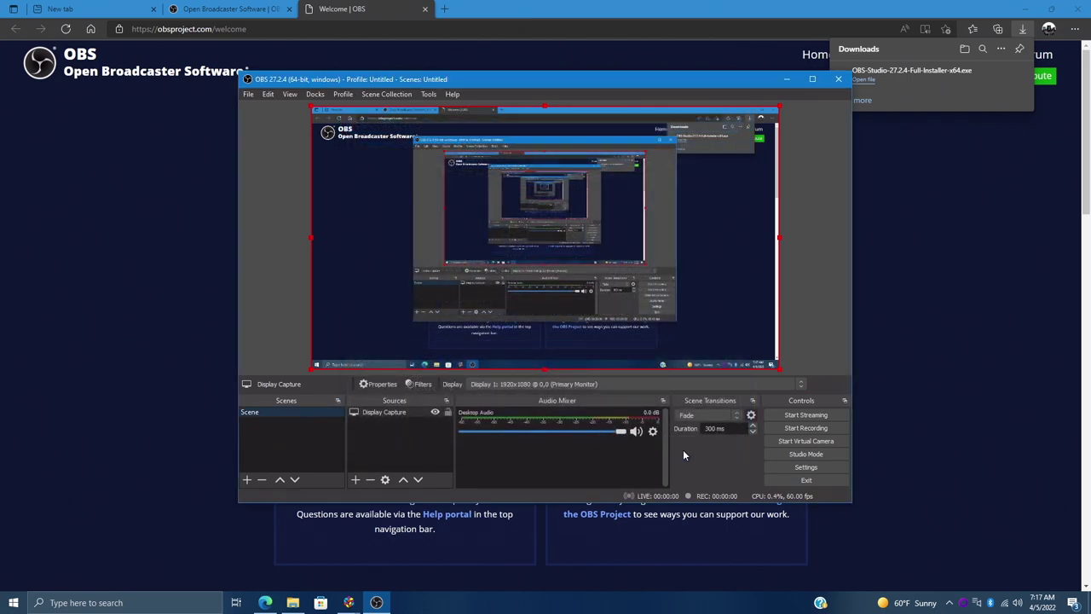
Step: Assign Q as the Start Recording hotkey and W as the Stop Recording hotkey, and save the settings
click(796, 467)
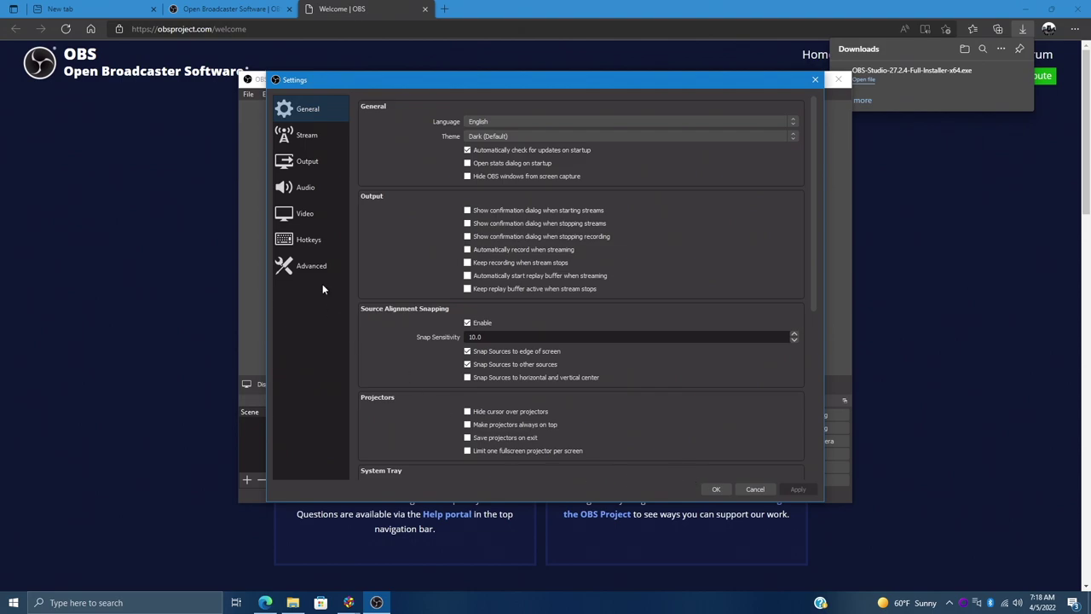
click(307, 242)
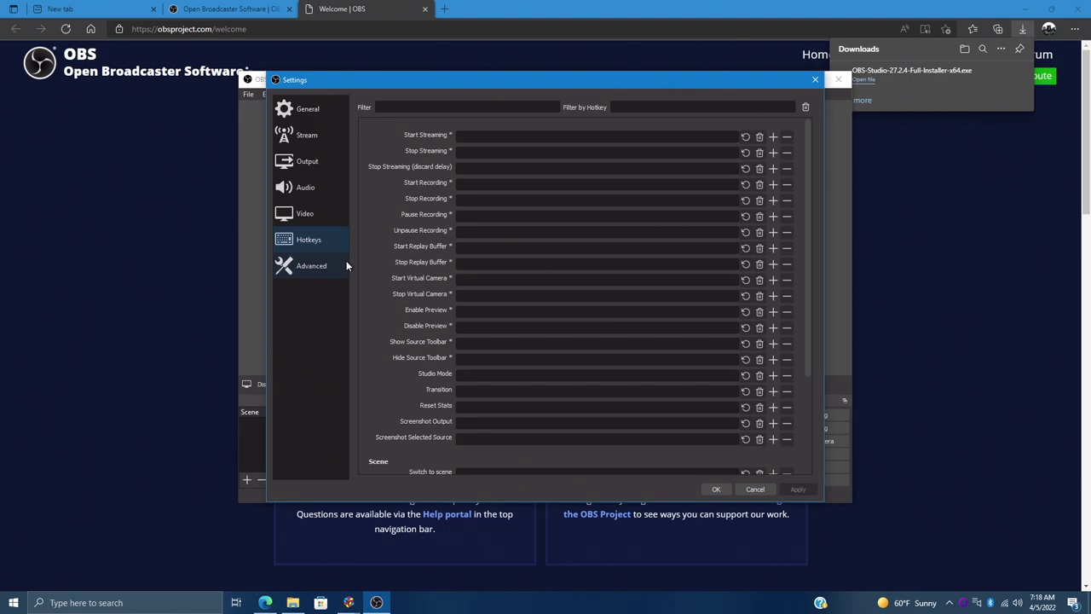
click(539, 184)
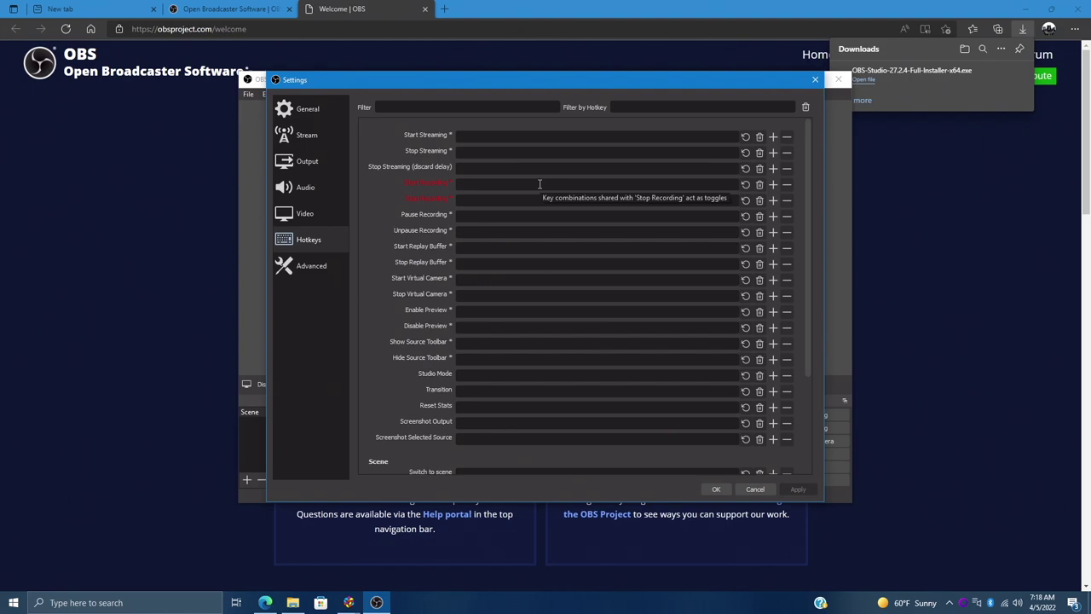
key(q)
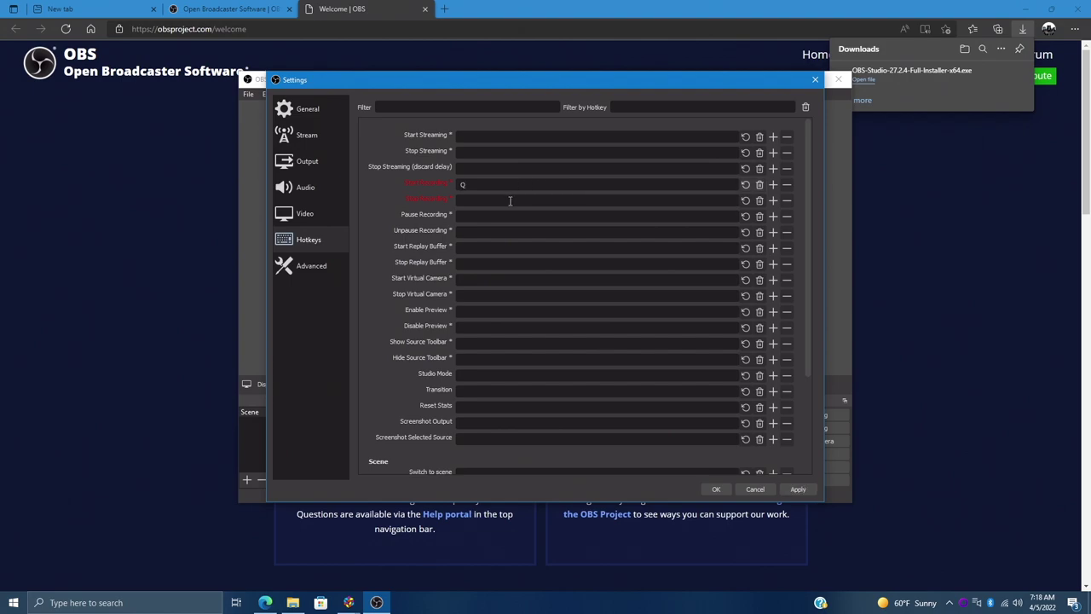
click(510, 200)
key(w)
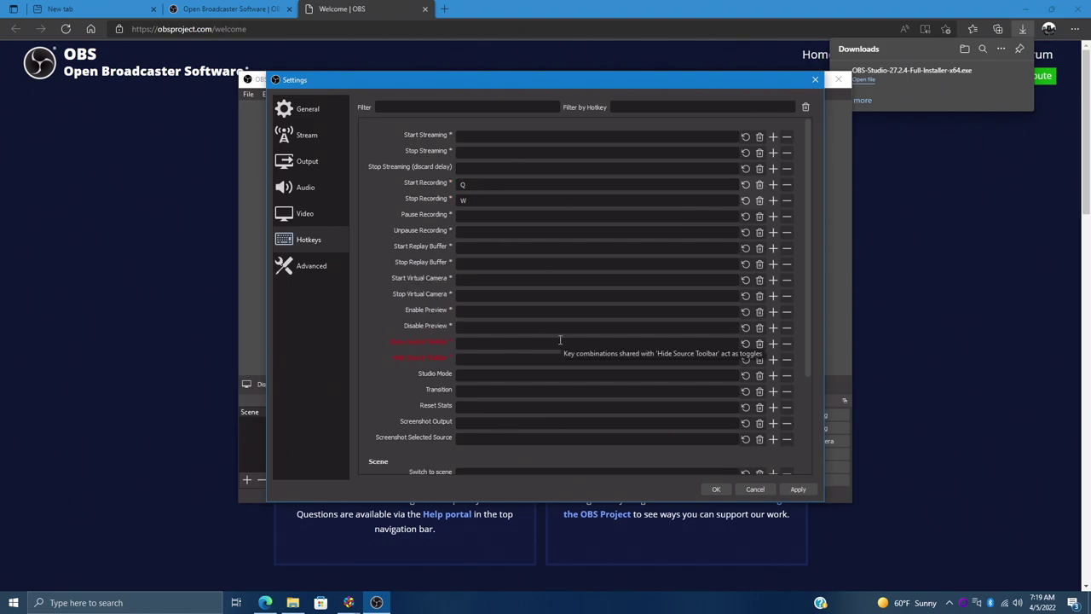
click(805, 490)
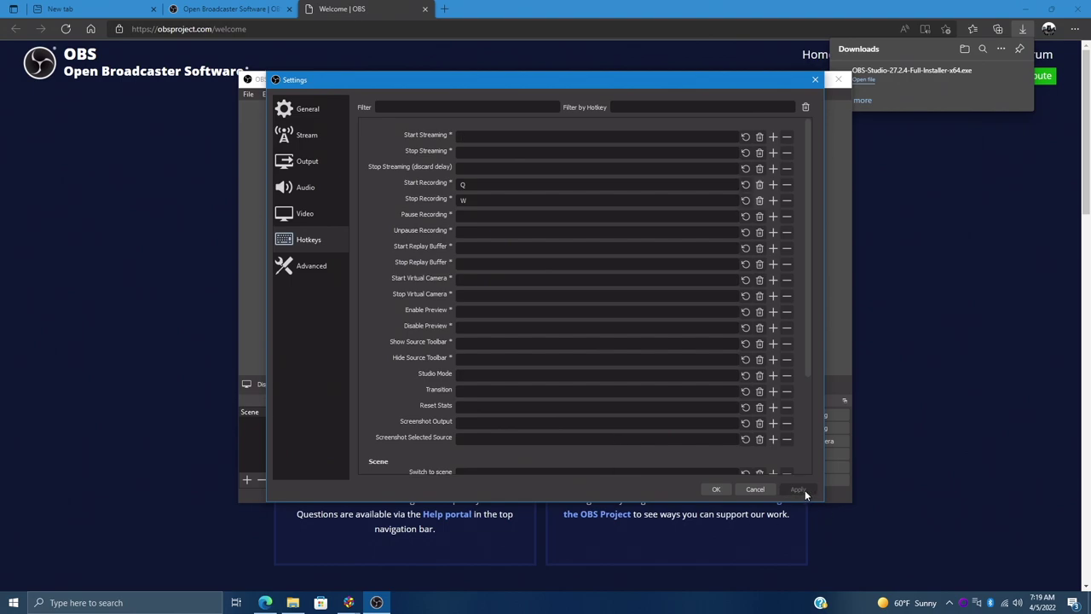
click(723, 489)
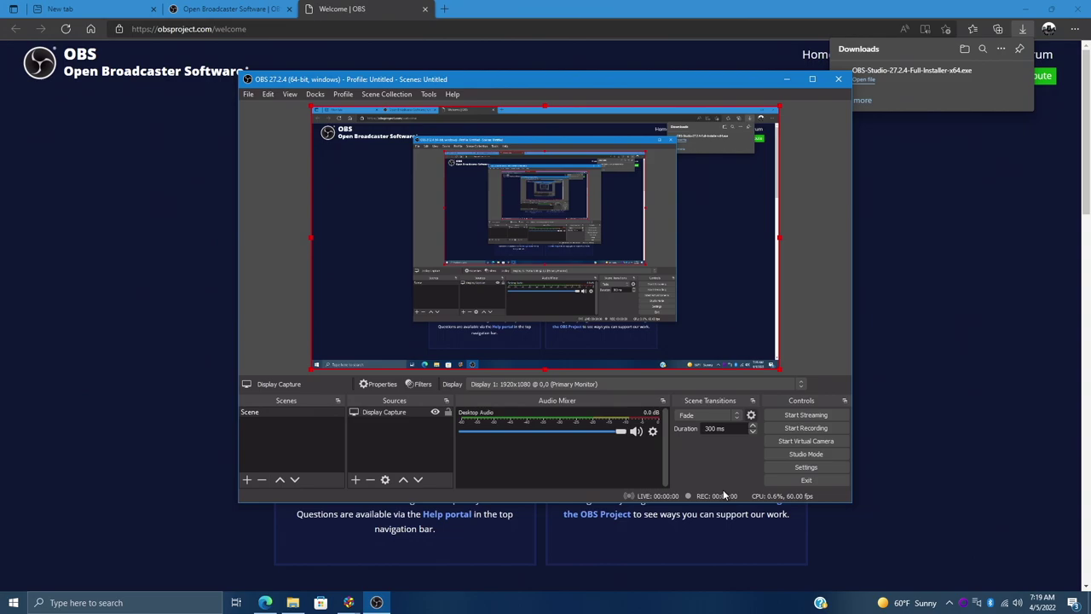
Step: Return to the LaunchBox options and enable automatically adding OBS Studio recordings to games, using the Videos folder as the recordings folder
click(786, 80)
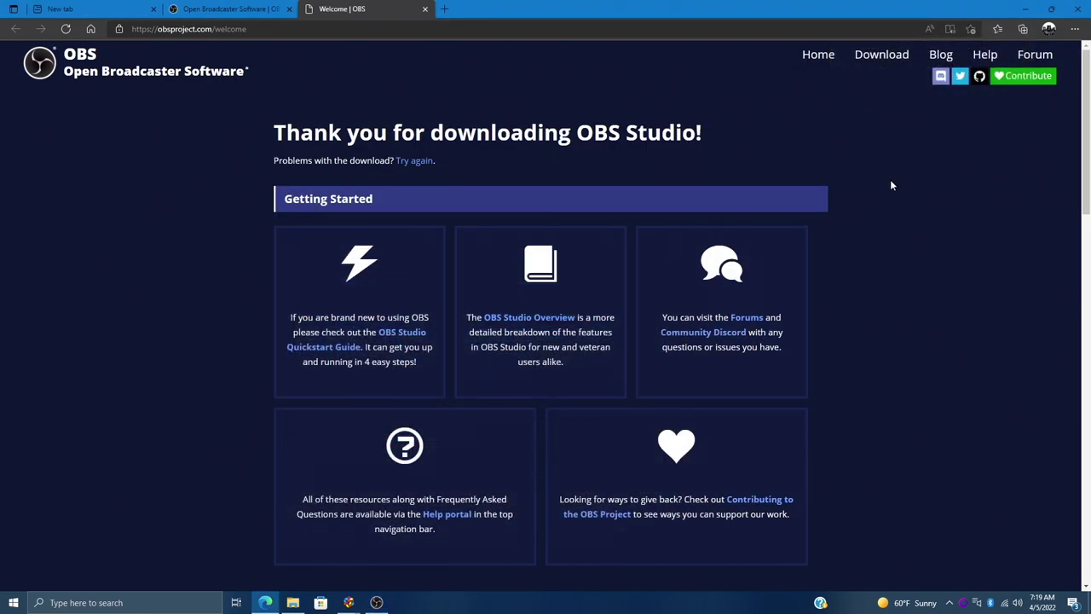
click(1078, 9)
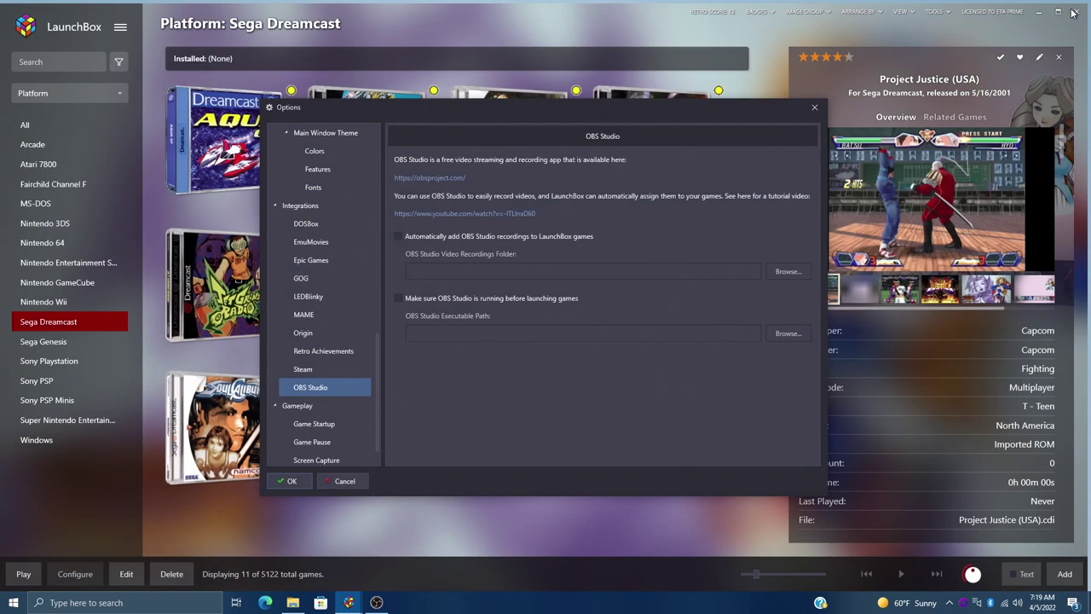
click(398, 236)
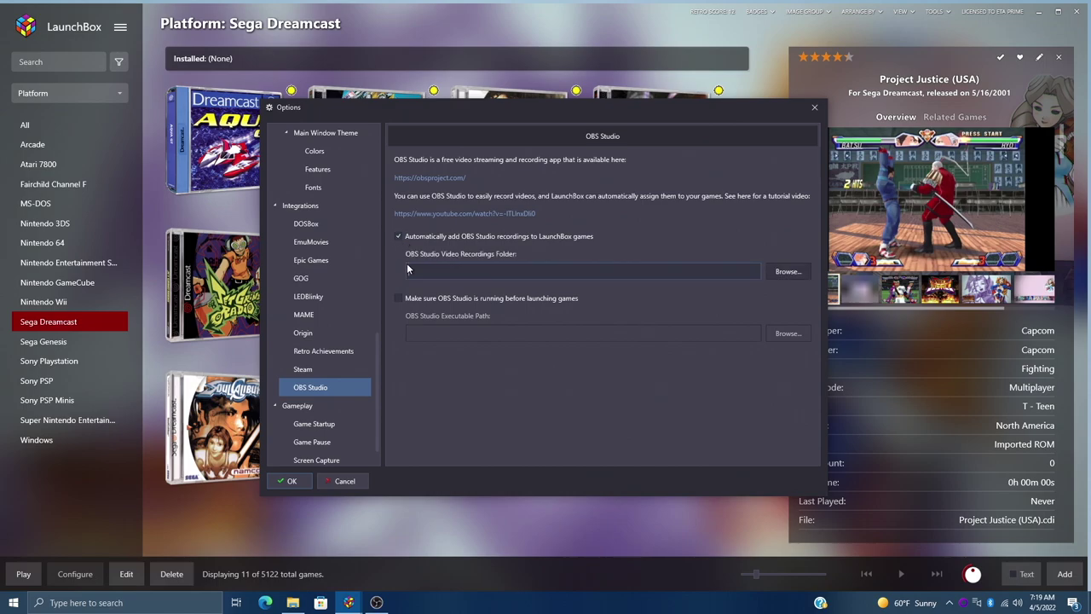
click(788, 271)
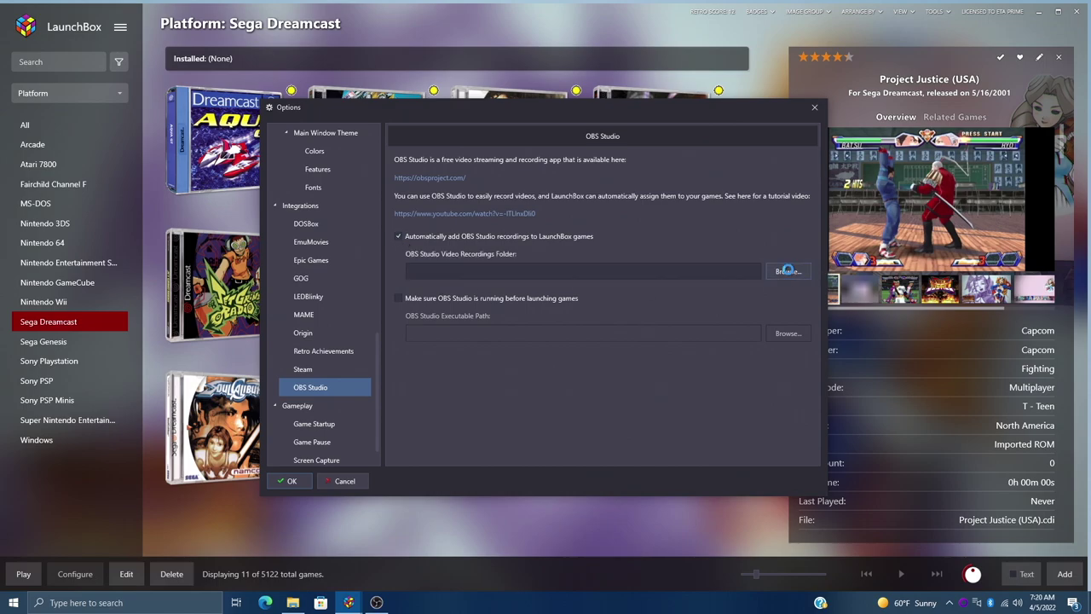
drag(501, 103, 618, 117)
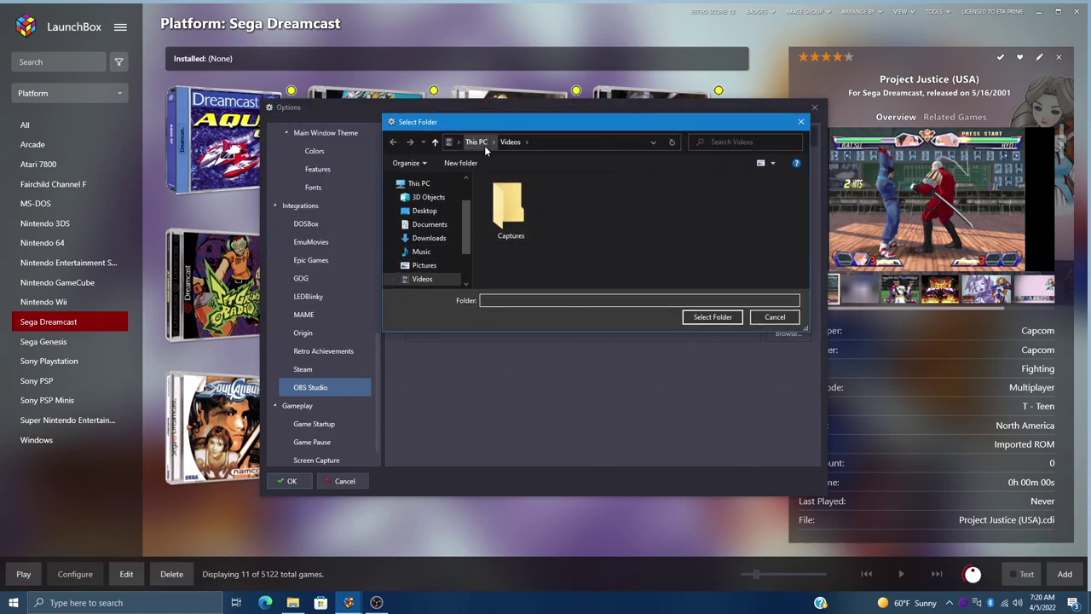
click(420, 279)
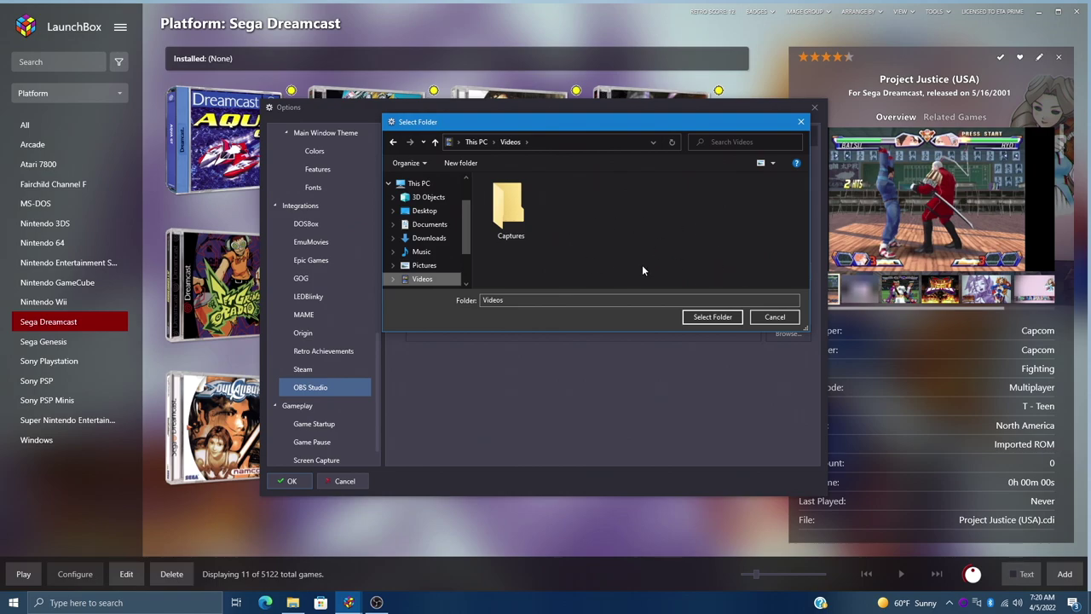
click(712, 317)
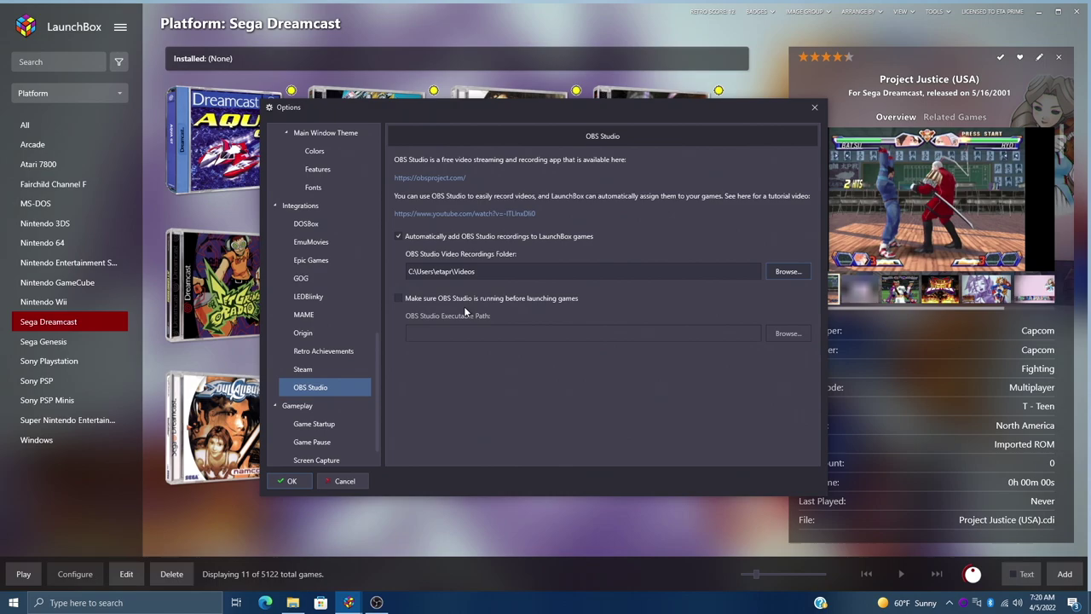
Step: Make sure OBS Studio runs before launching games, set its executable to C:\Program Files\obs-studio\bin\64bit\obs64.exe, and save the options
click(398, 298)
click(788, 334)
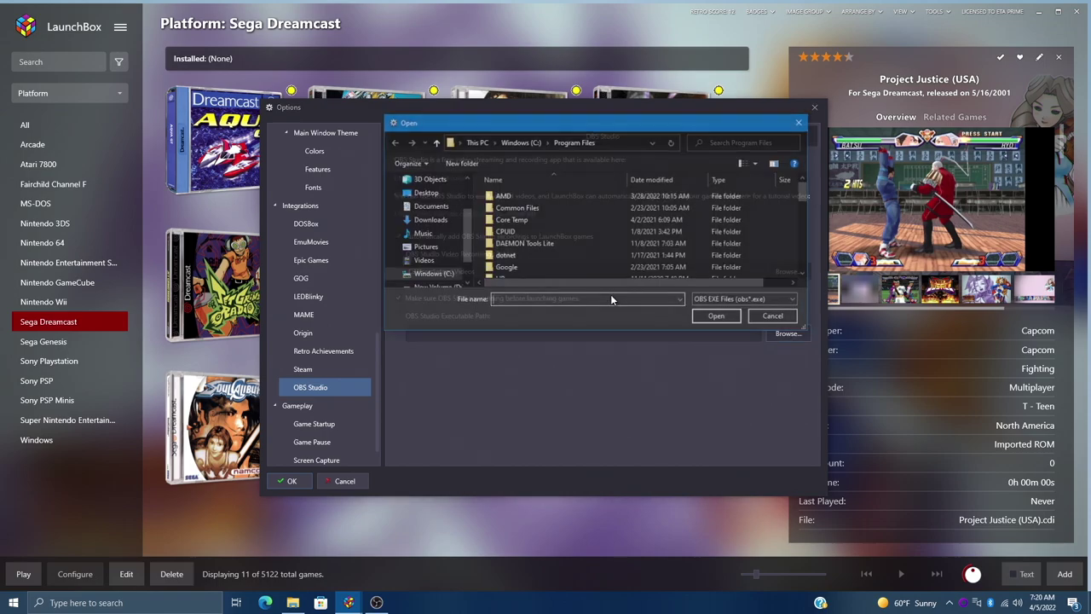
click(439, 275)
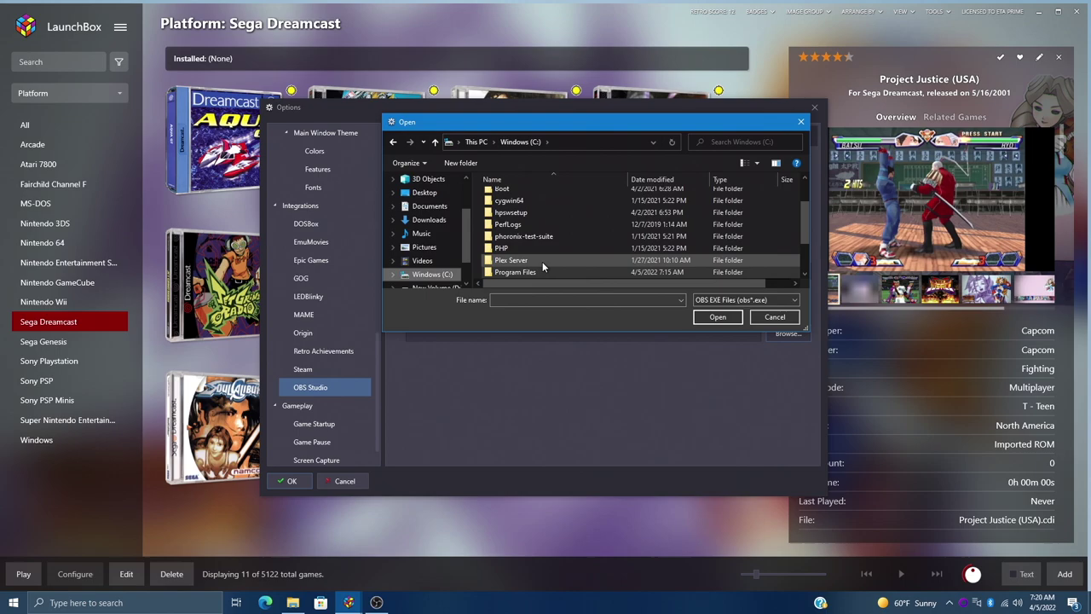
scroll(542, 261, down, 1)
double_click(576, 227)
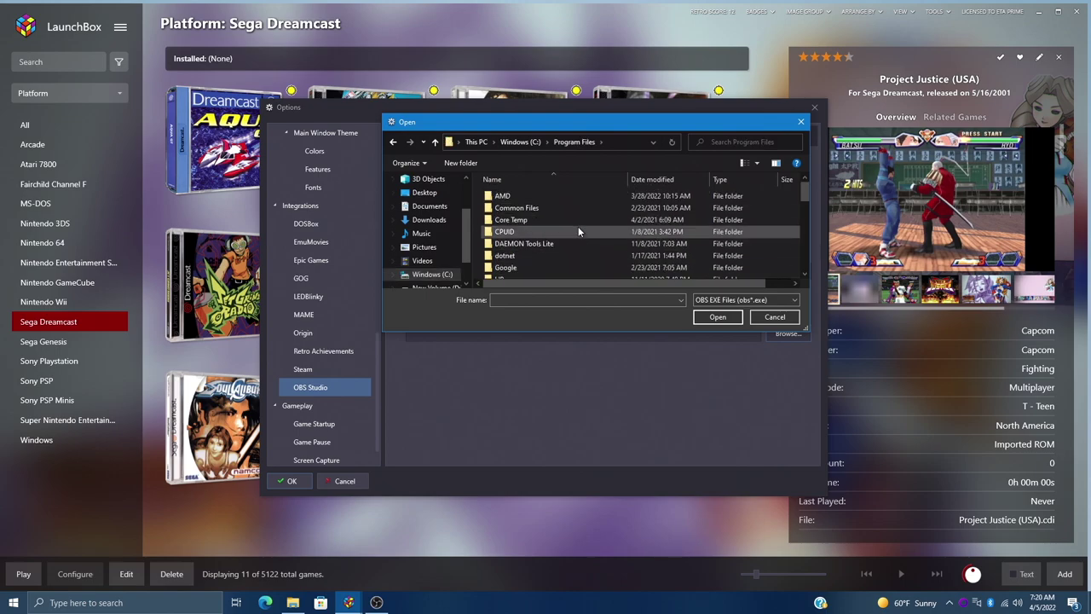
scroll(578, 226, down, 6)
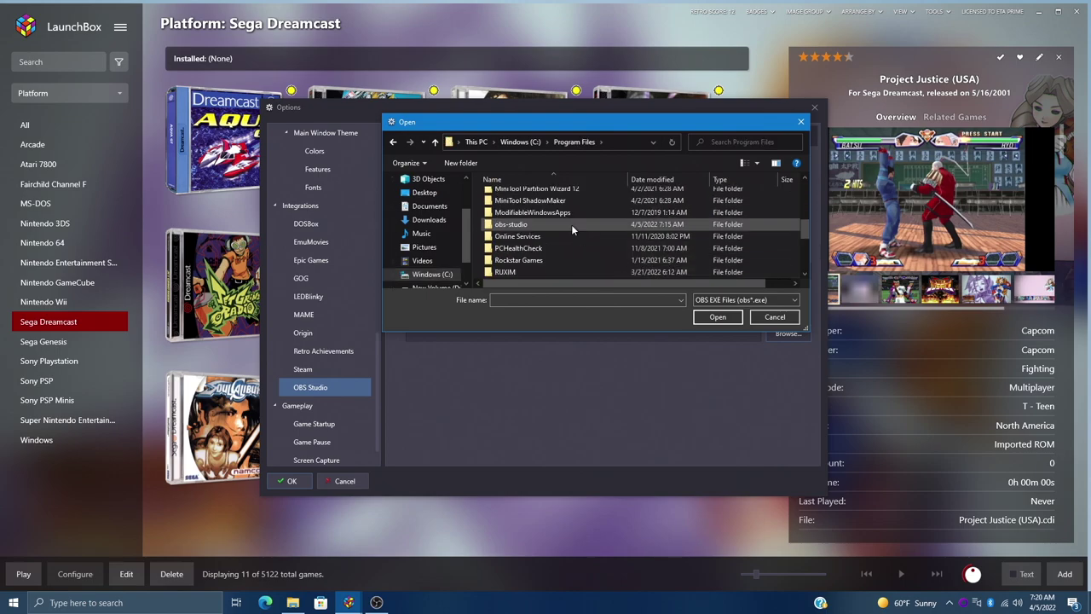
double_click(571, 224)
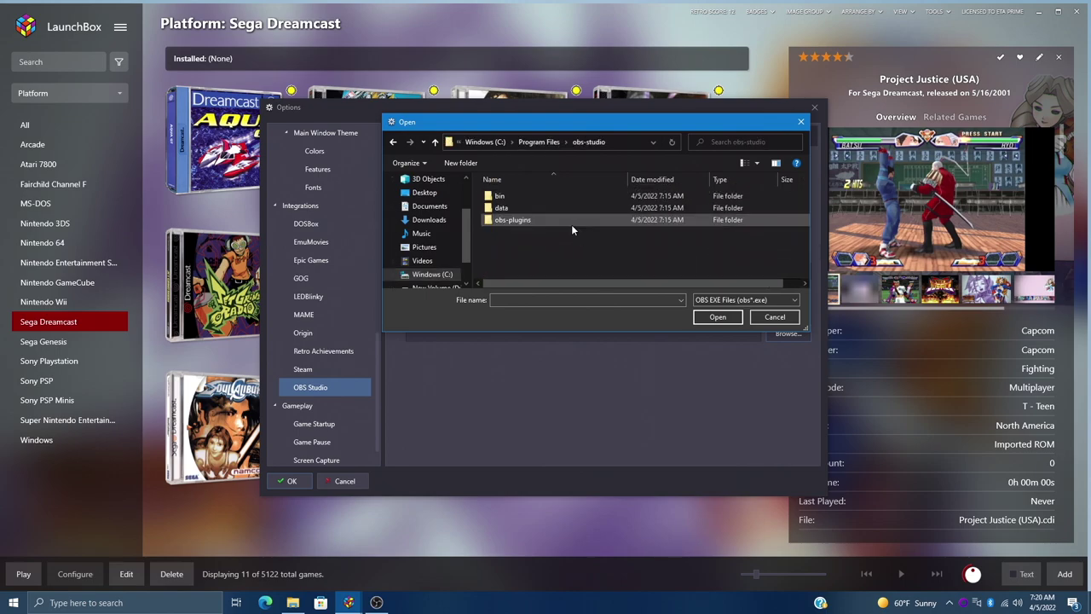
double_click(530, 195)
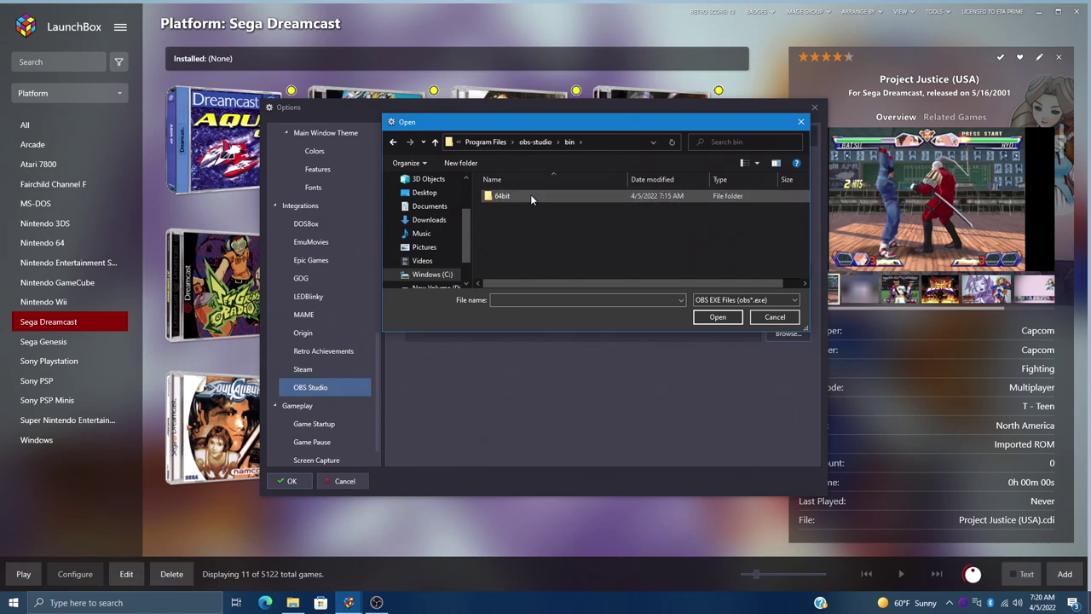
double_click(530, 194)
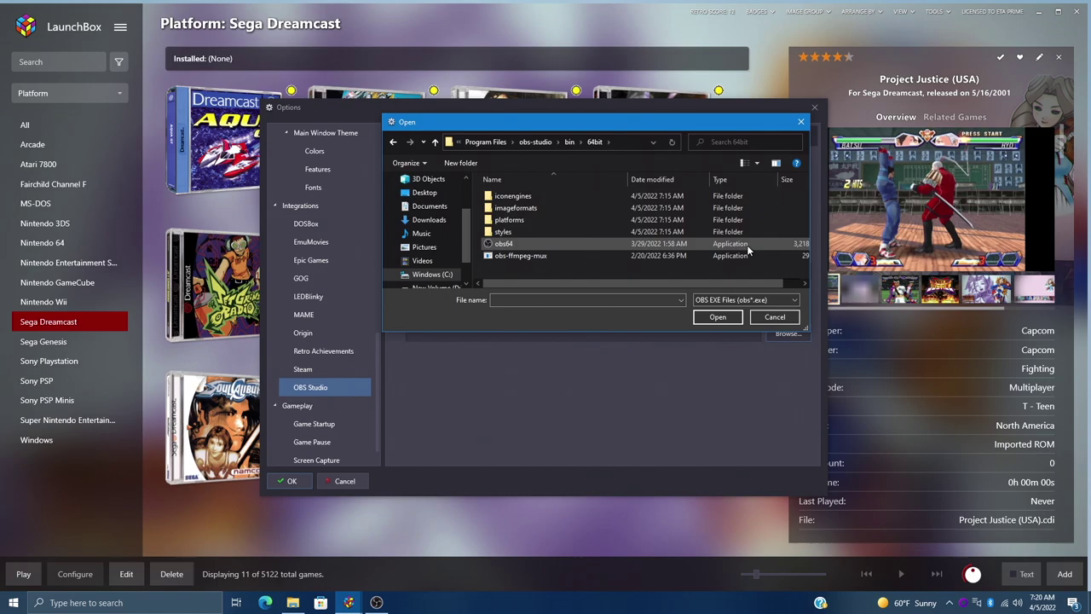
double_click(669, 244)
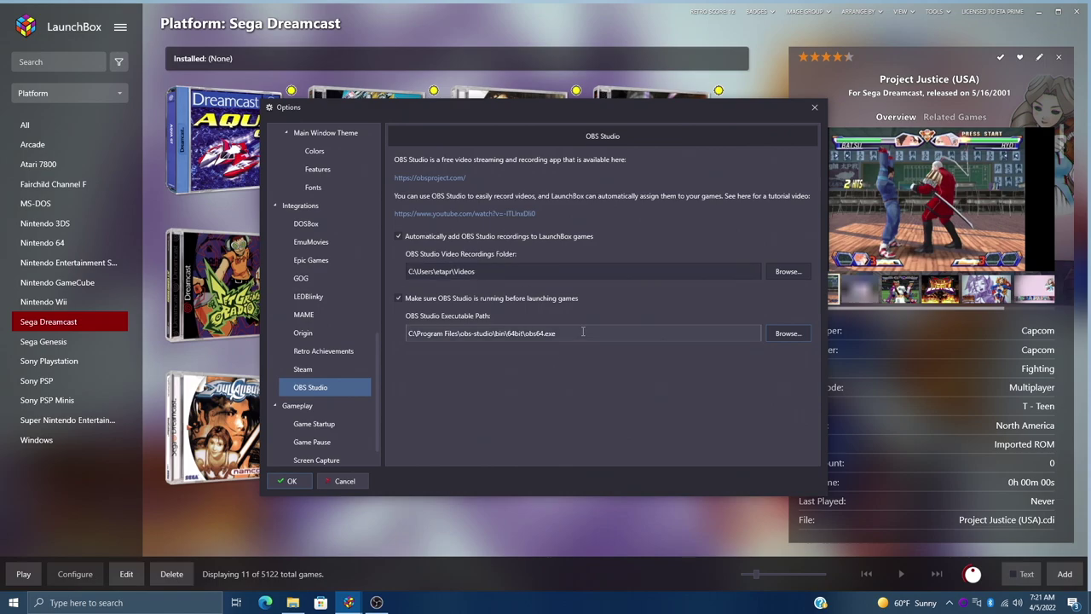
click(294, 480)
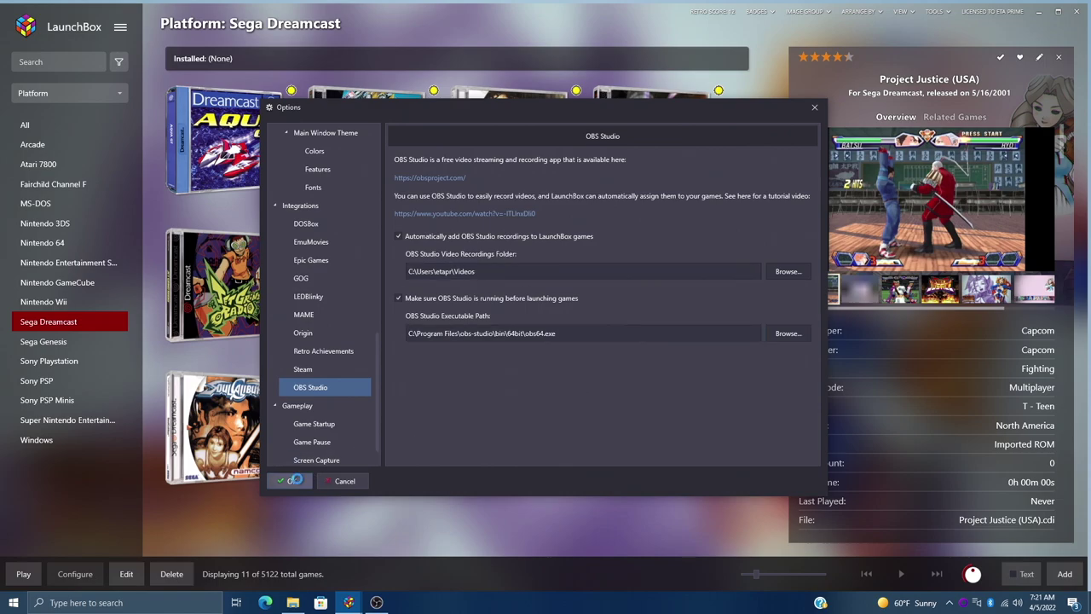
key(Return)
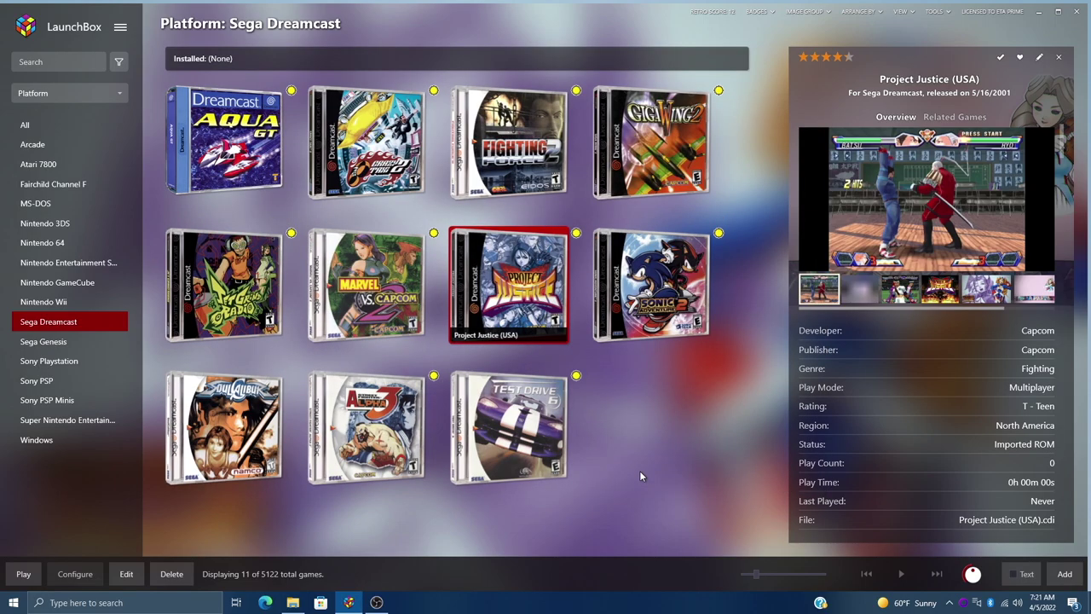
Step: Close OBS Studio and launch Marvel vs. Capcom 2 from the Sega Dreamcast games in LaunchBox
click(376, 603)
click(836, 82)
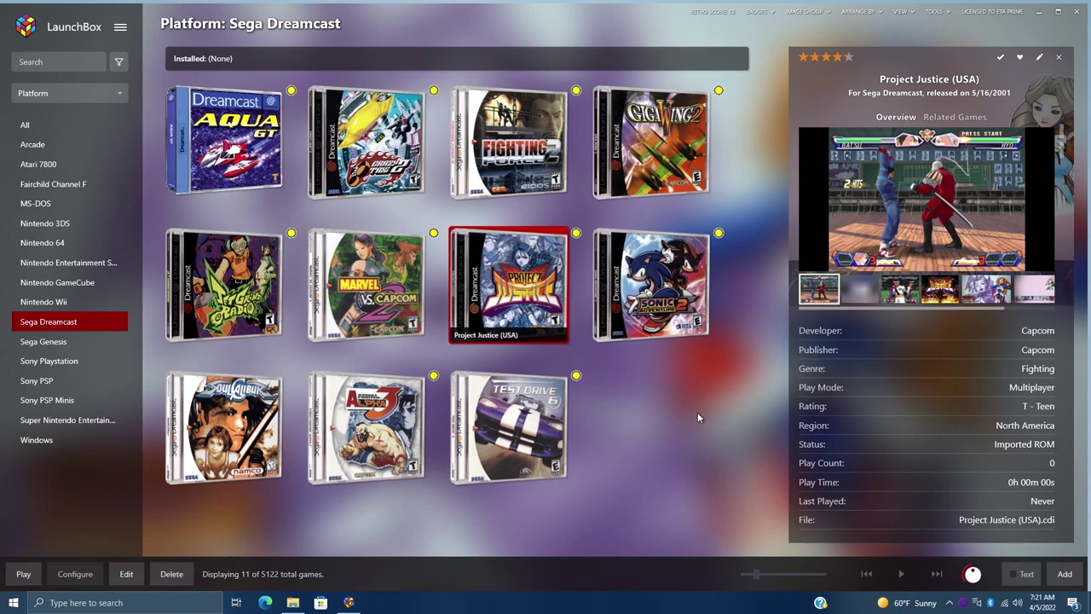
click(391, 288)
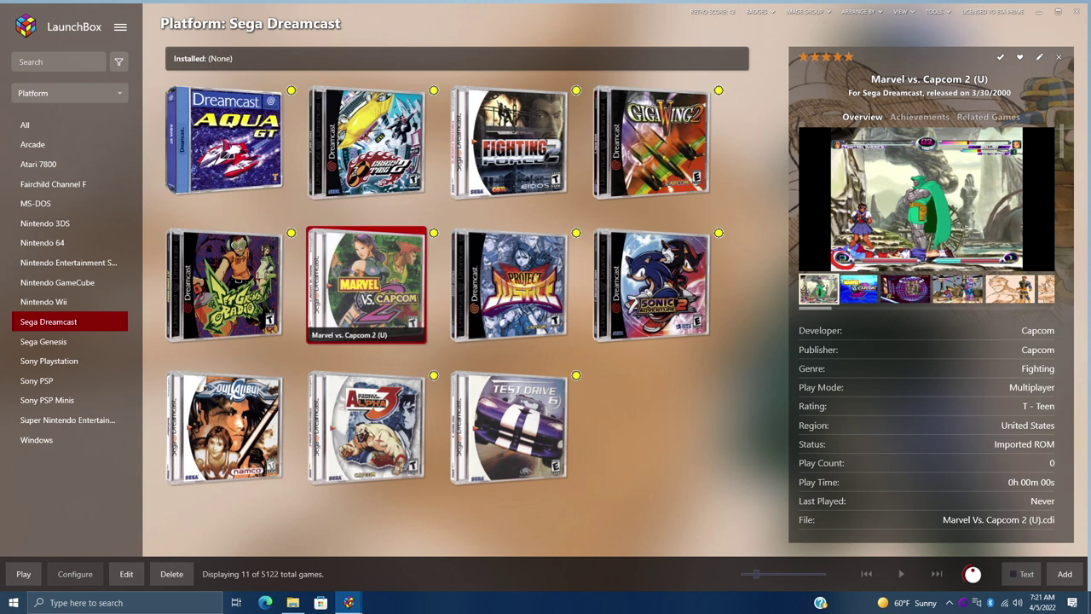
key(Return)
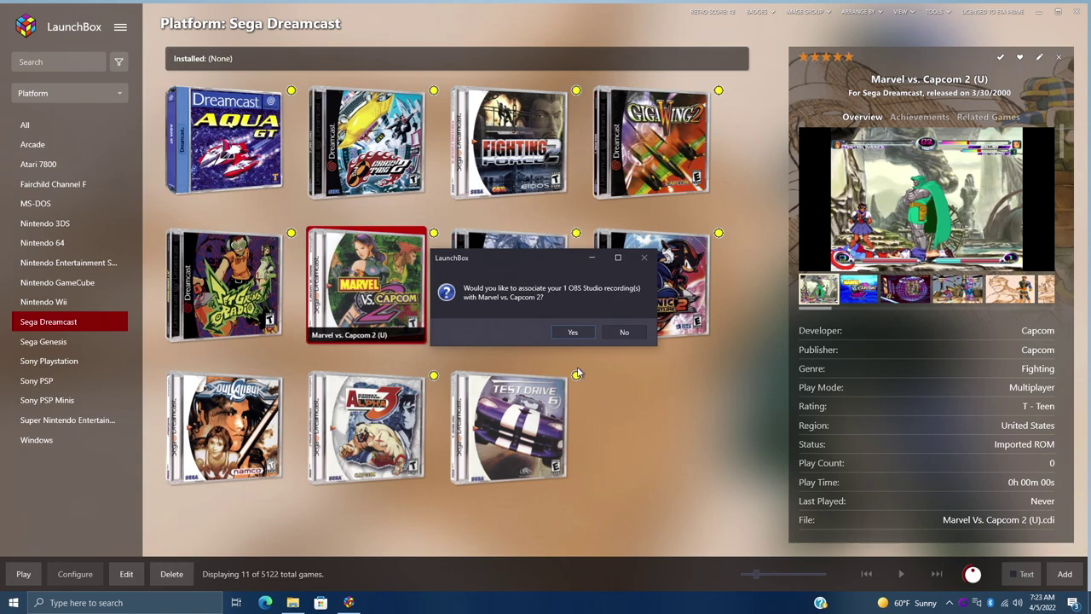
Step: Associate the OBS Studio recording with Marvel vs. Capcom 2 and select that game in the Sega Dreamcast list
click(573, 332)
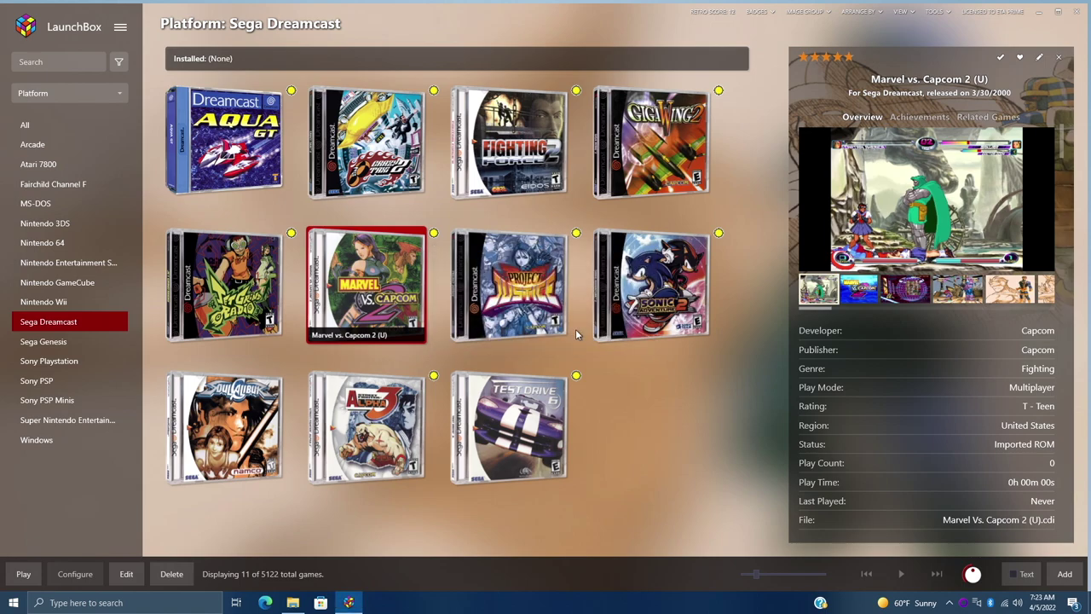
click(545, 320)
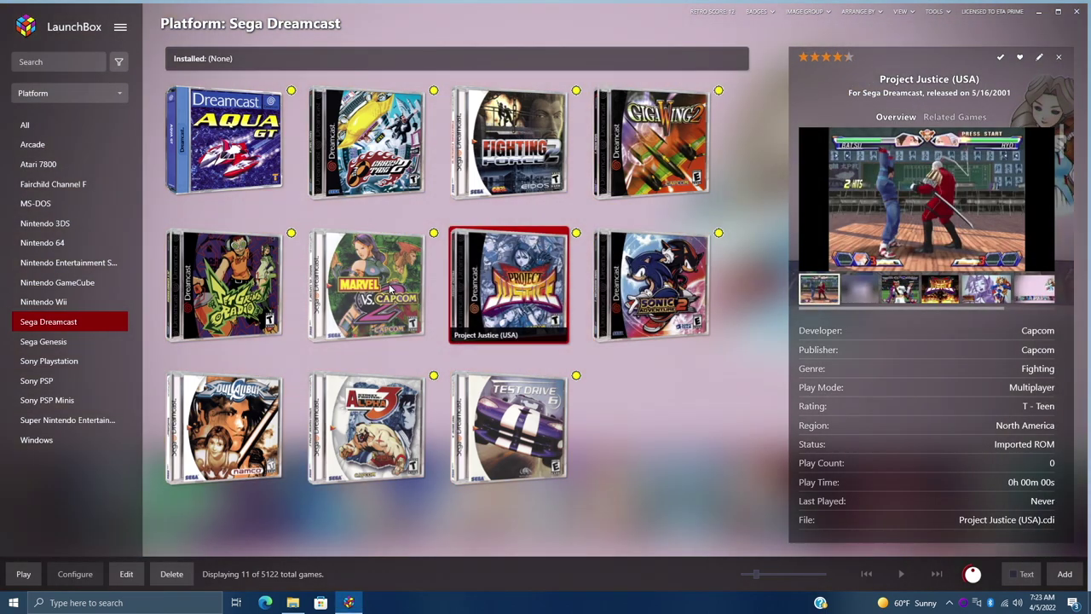
click(391, 290)
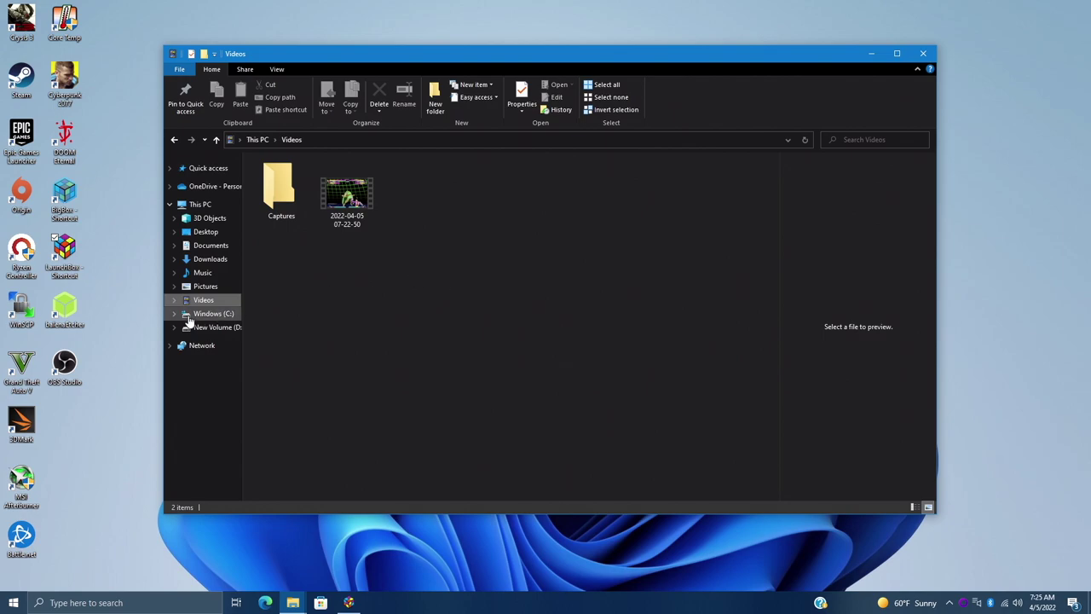
double_click(364, 202)
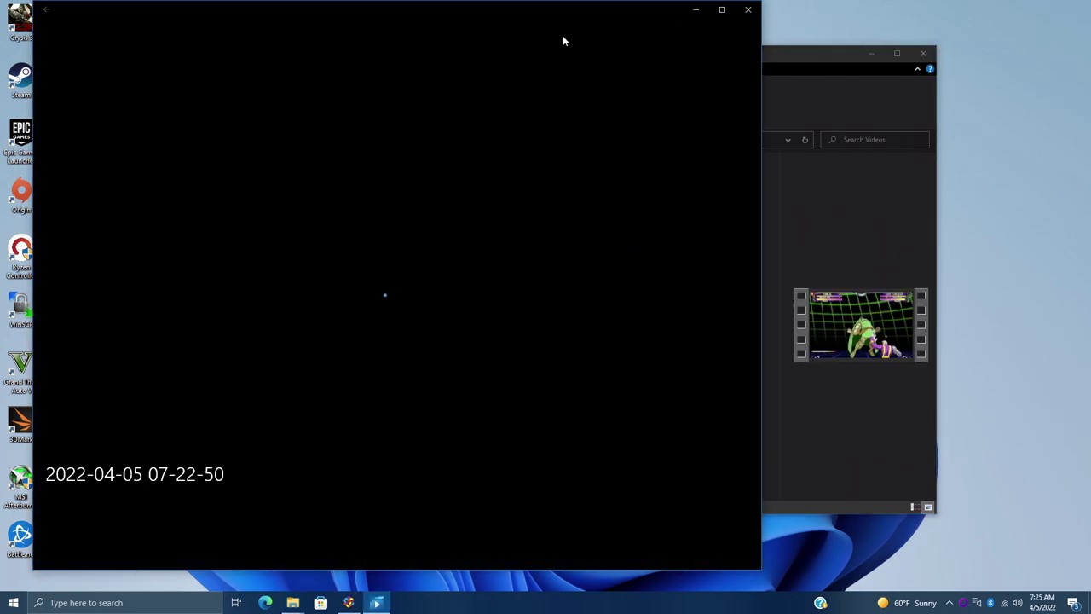
click(748, 9)
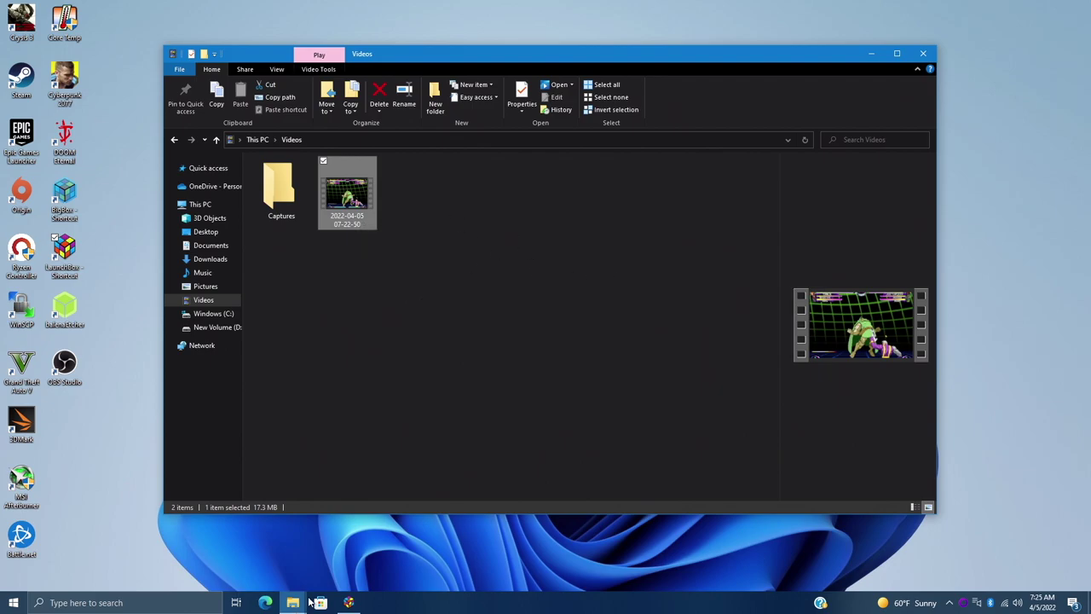
Step: Open the Recordings folder for Sega Dreamcast inside the LaunchBox Videos folder on drive D
mouse_move(310, 602)
click(348, 559)
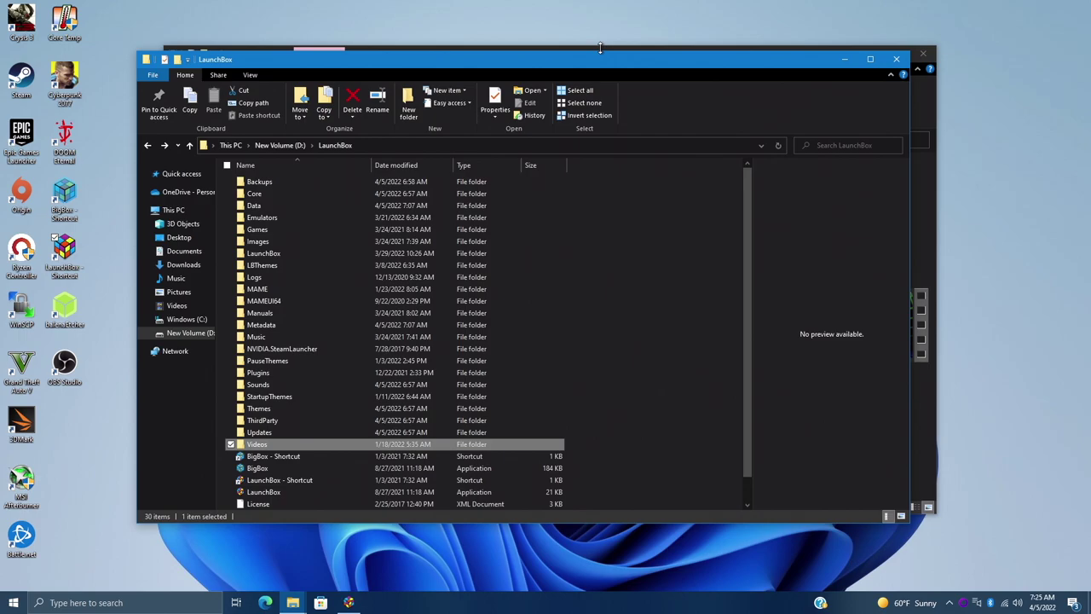
drag(587, 61, 607, 53)
double_click(293, 438)
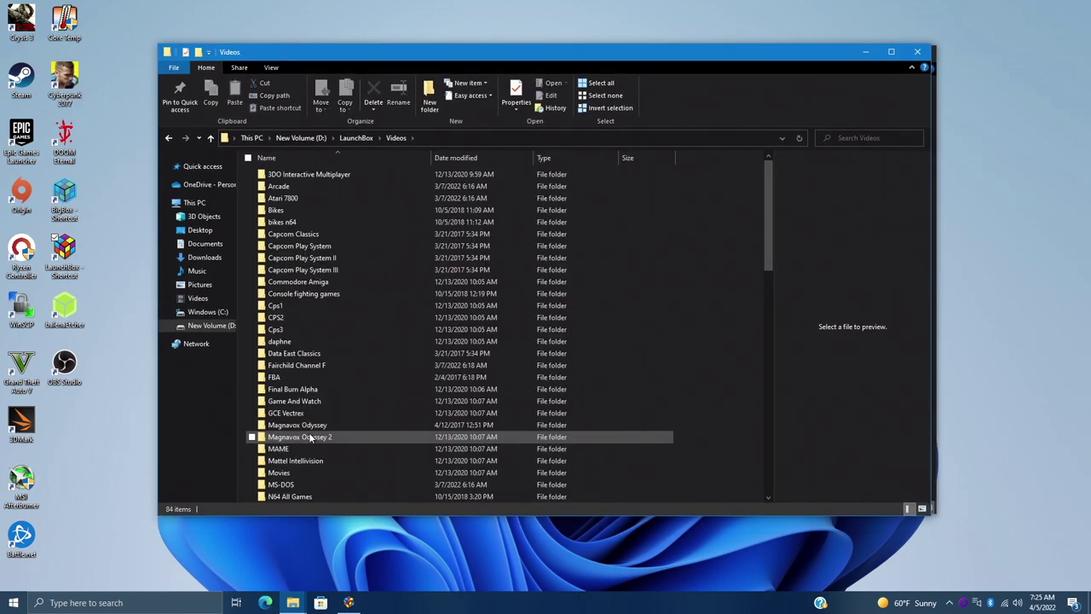
scroll(311, 437, down, 11)
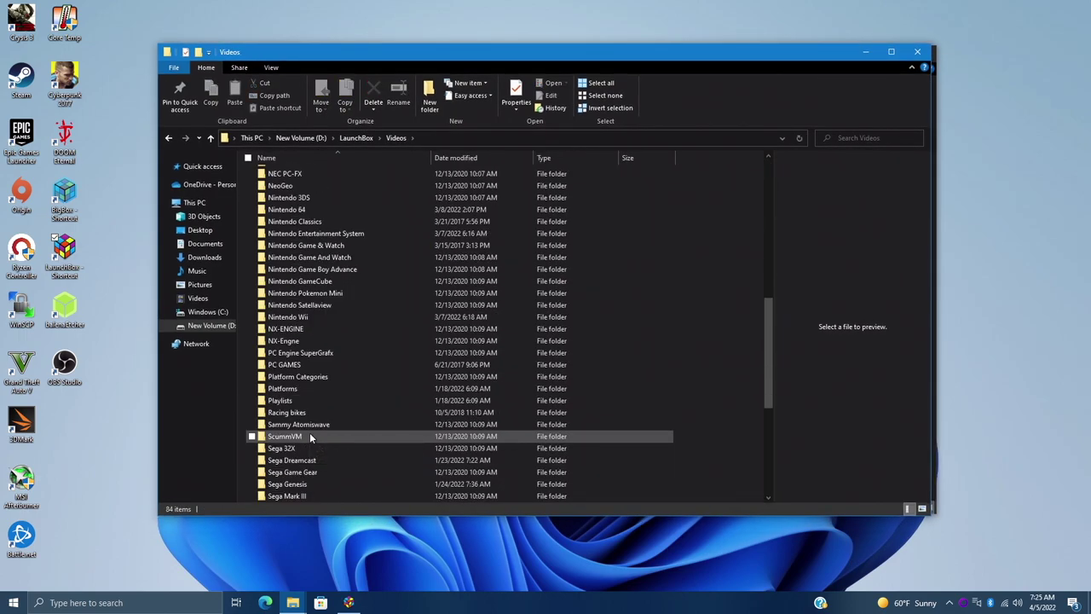
double_click(302, 461)
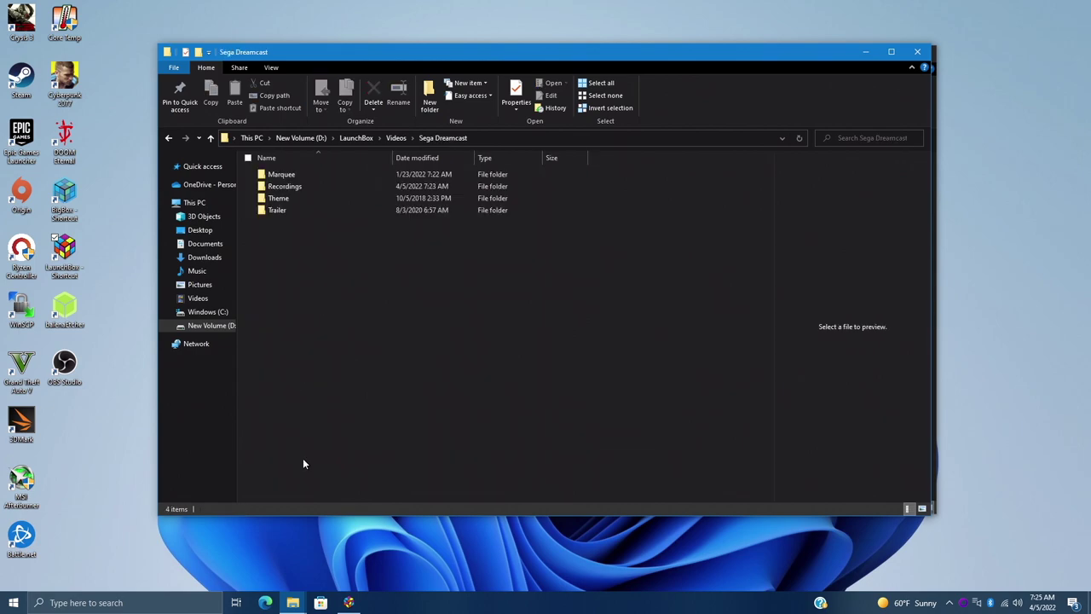
double_click(294, 184)
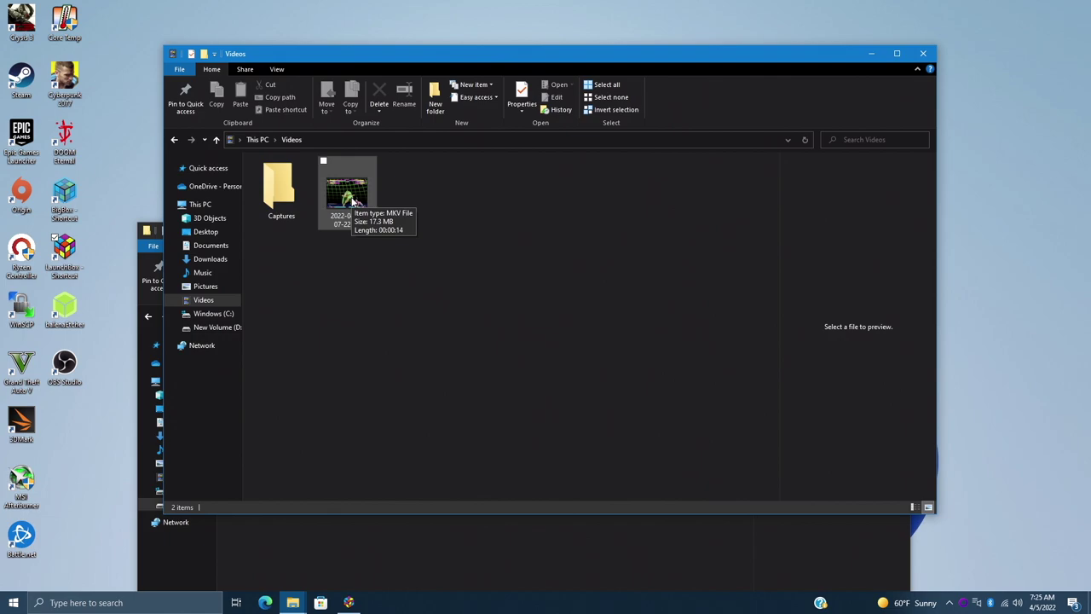
click(352, 201)
right_click(350, 202)
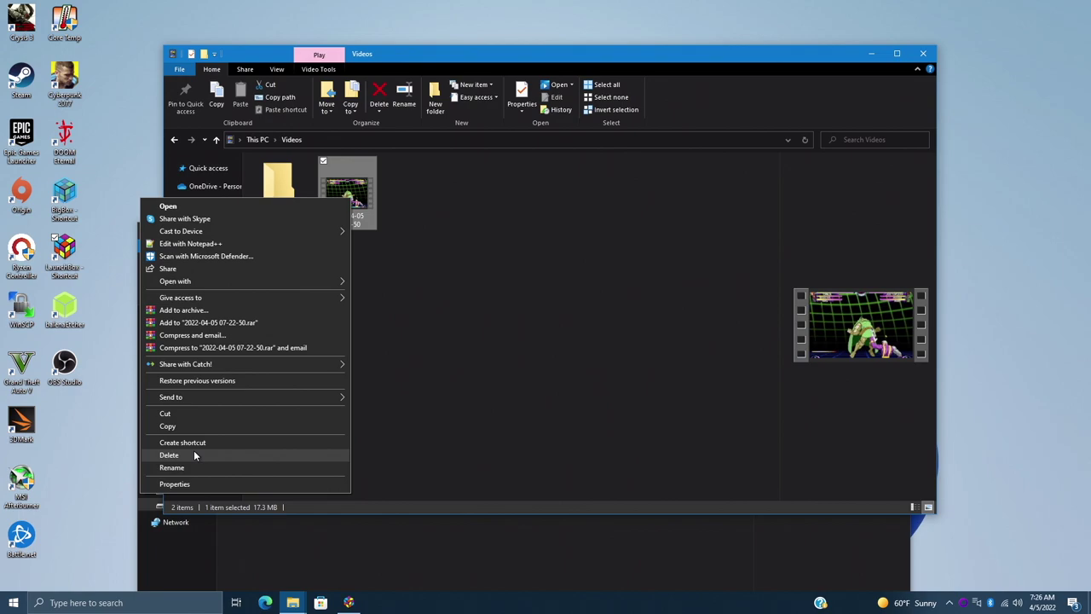
click(168, 455)
click(384, 530)
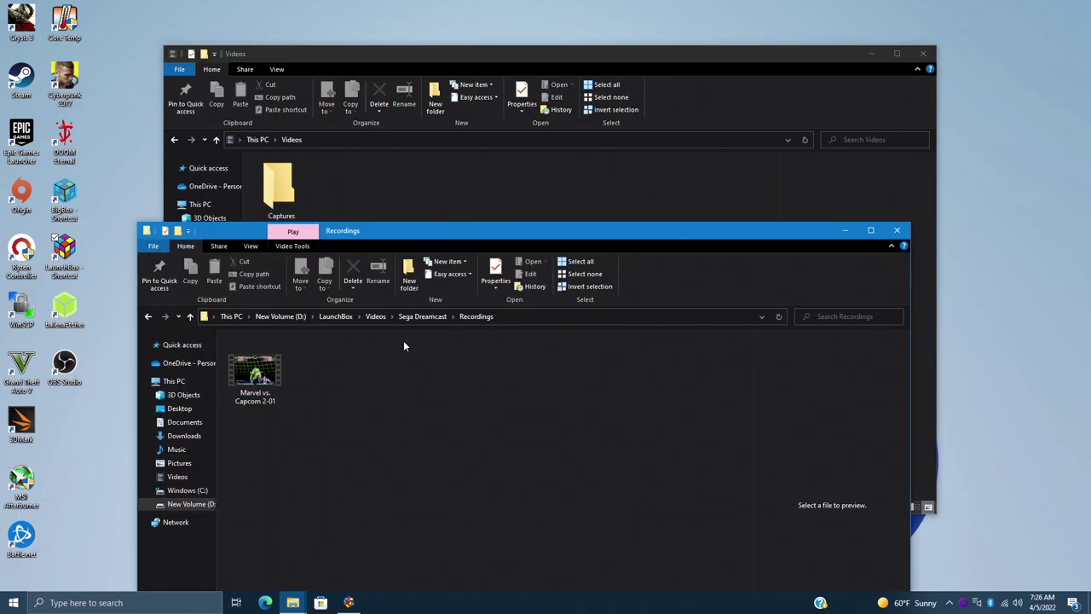
drag(393, 232, 413, 53)
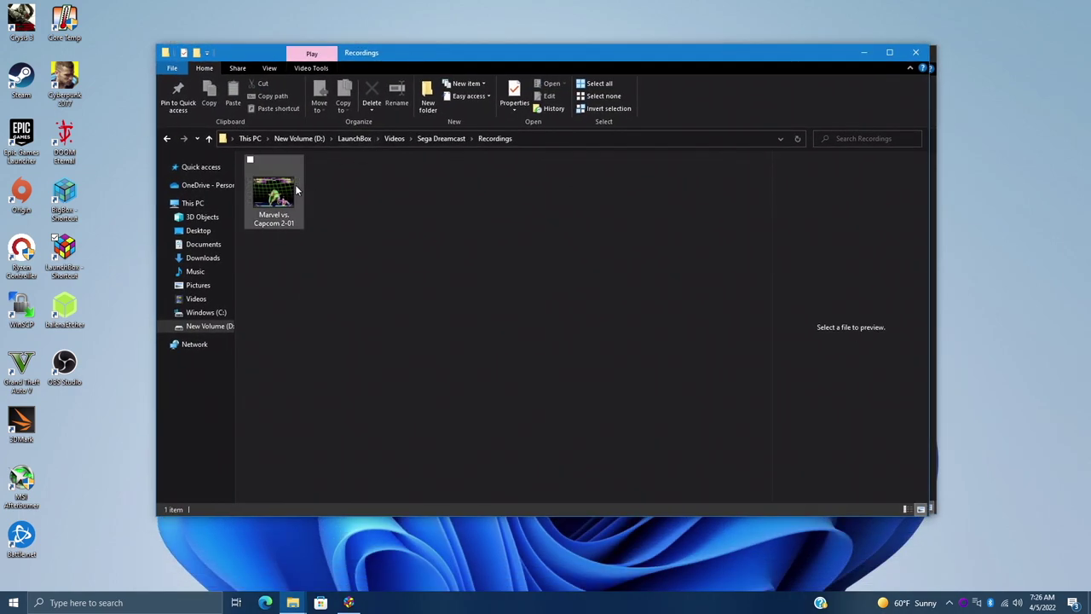